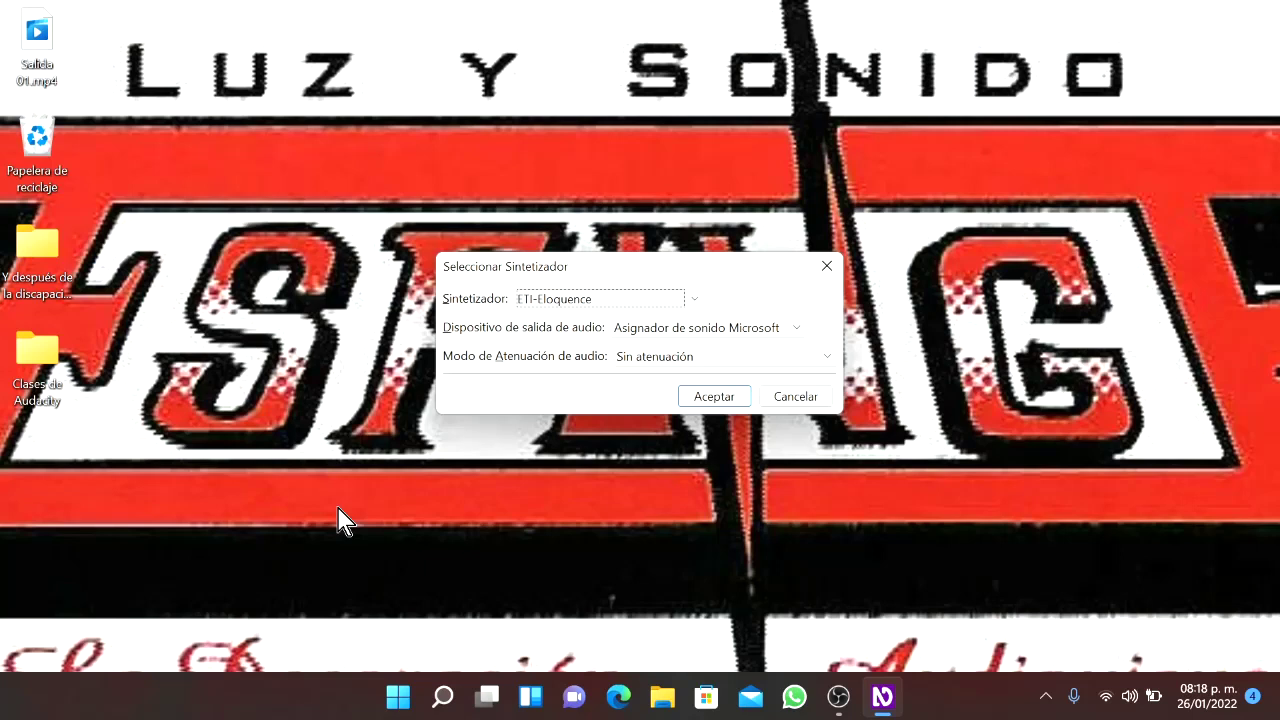
# - Review the audio output devices offered for the ETI-Eloquence synthesizer and close the synthesizer selection dialog
pyautogui.press('Tab')
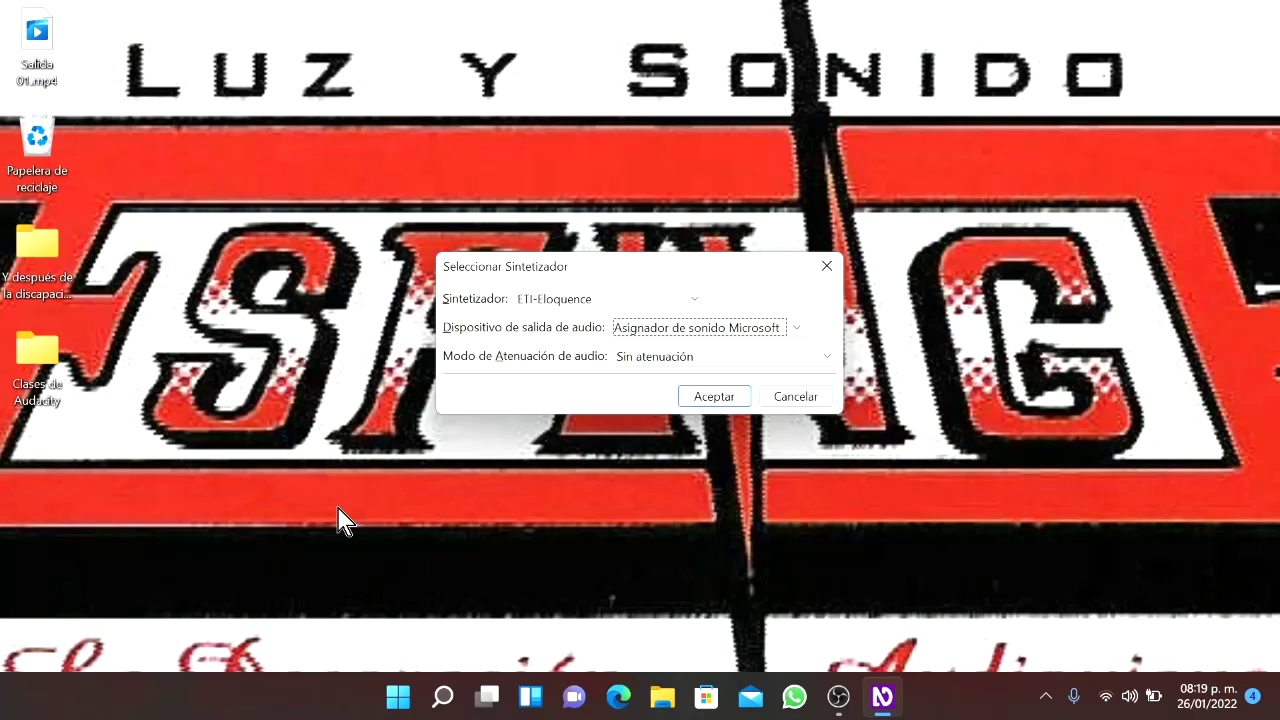
pyautogui.press('Down')
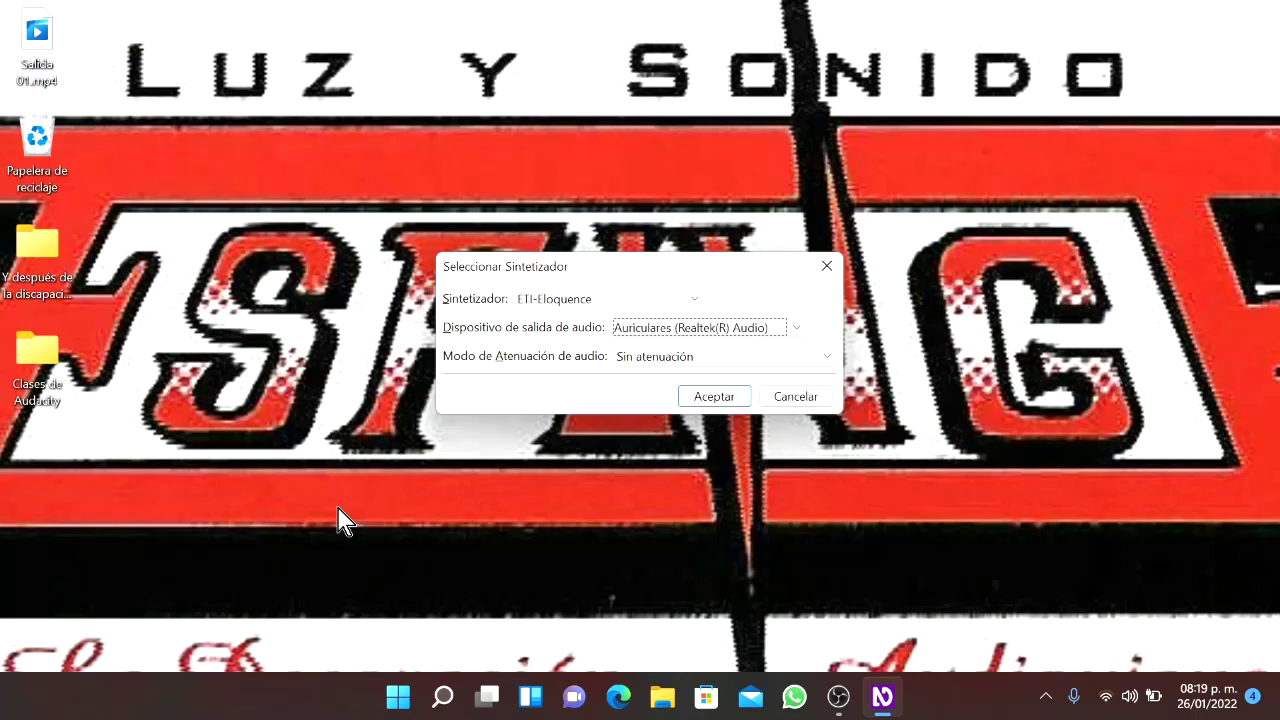
pyautogui.press('Down')
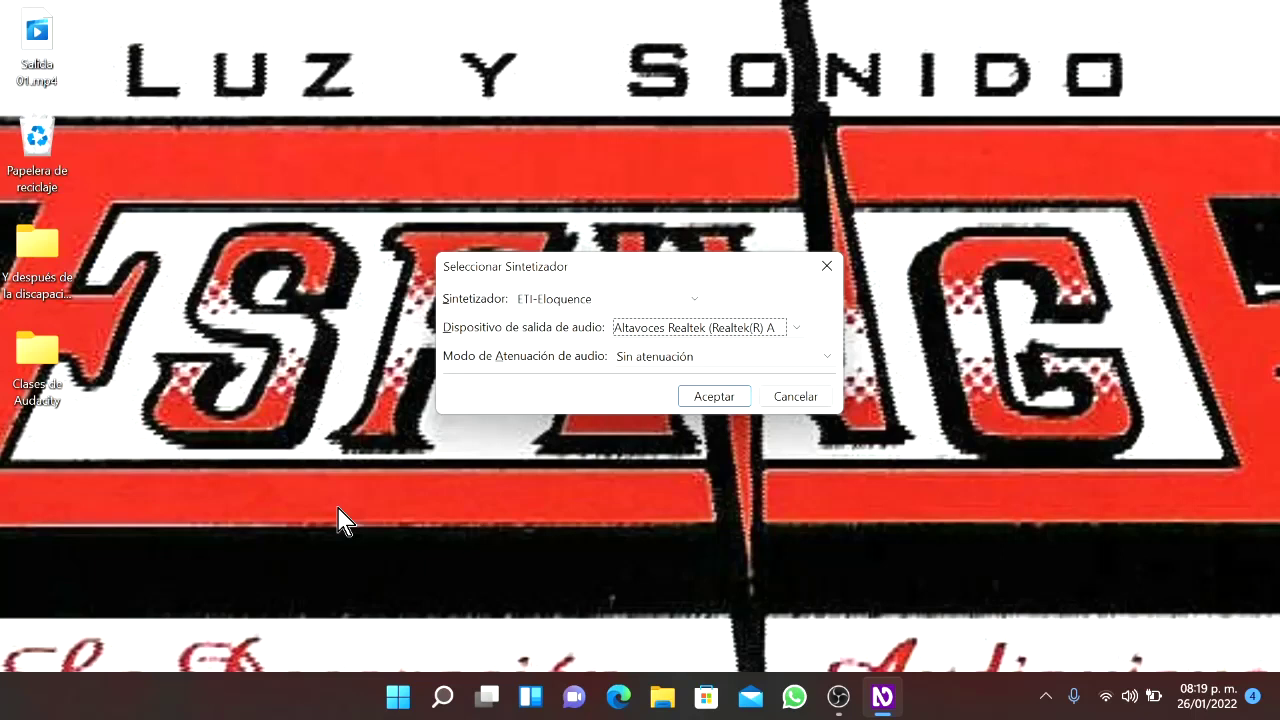
pyautogui.press('Down')
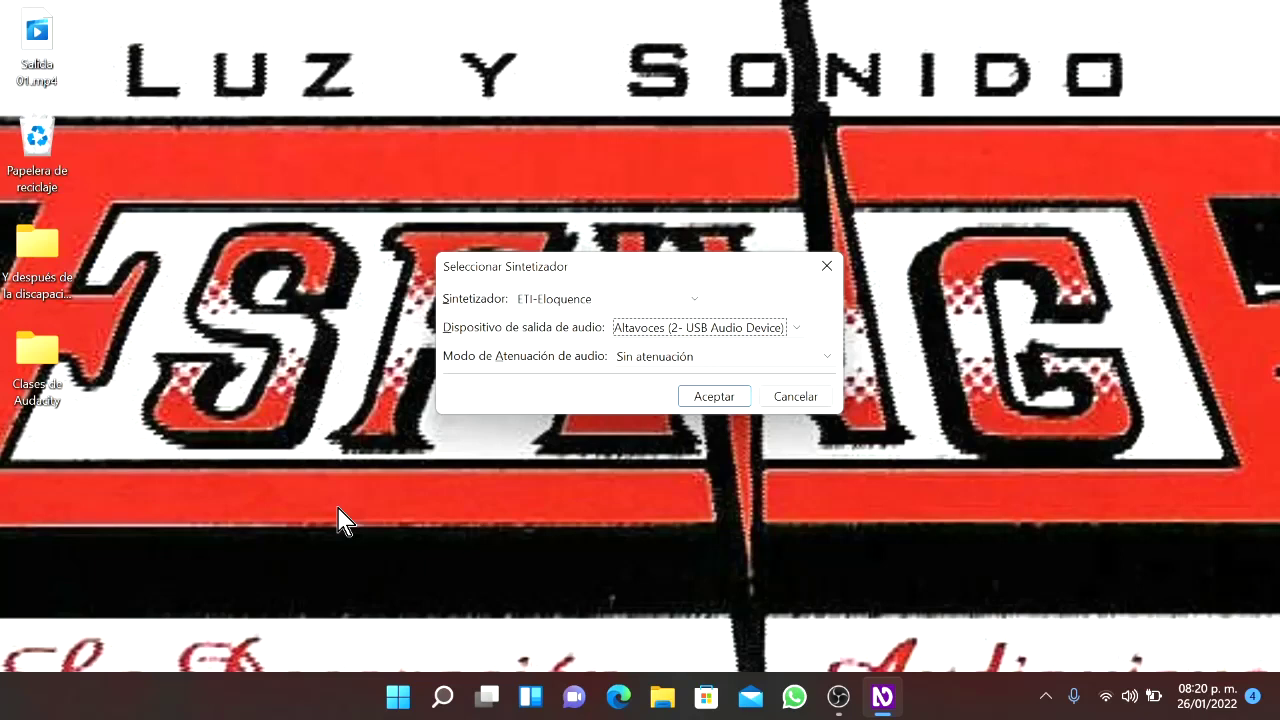
pyautogui.press('Down')
pyautogui.press('Up')
pyautogui.press('Return')
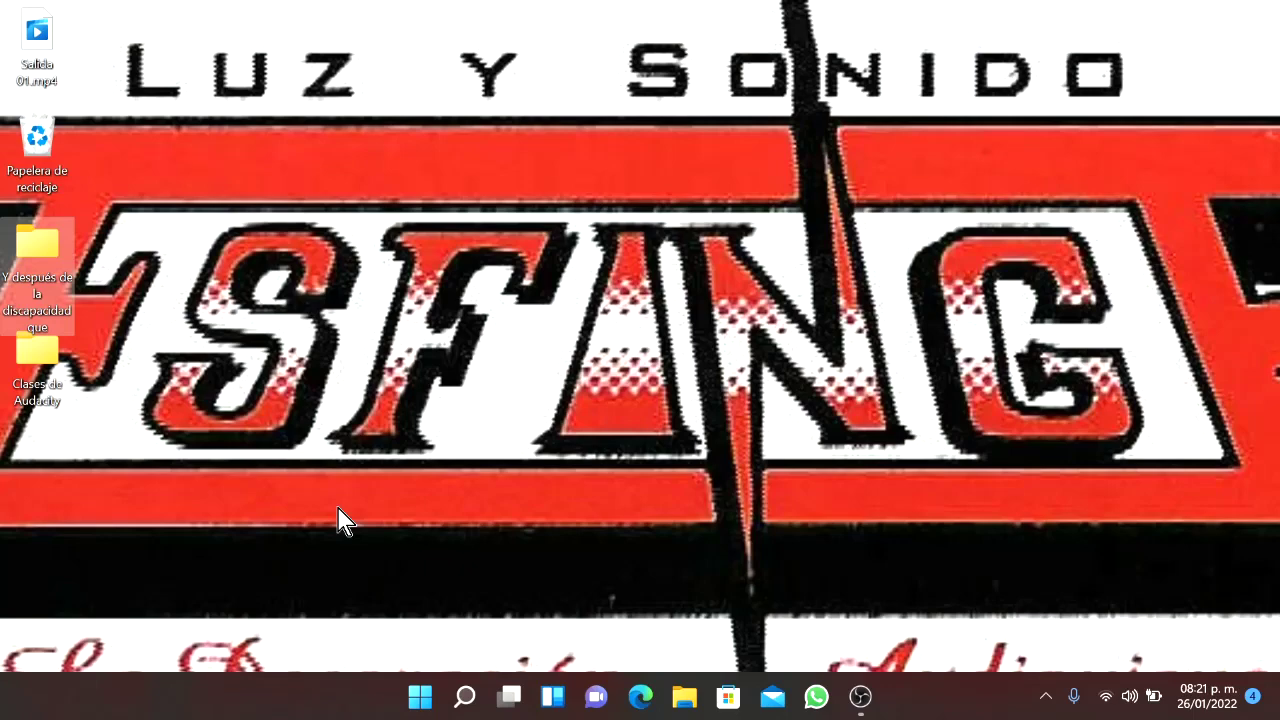
# - Open Windows Settings and go to the Sonido page of the Sistema category
pyautogui.press('super+i')
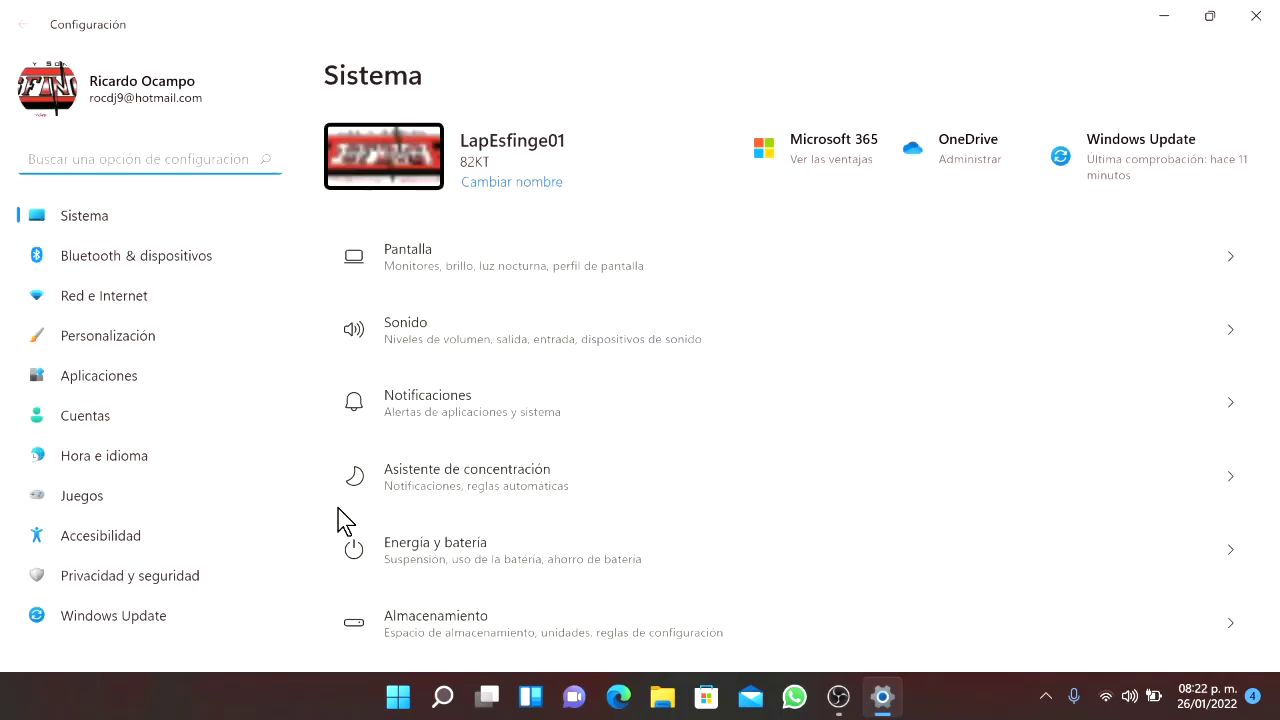
pyautogui.press('Tab')
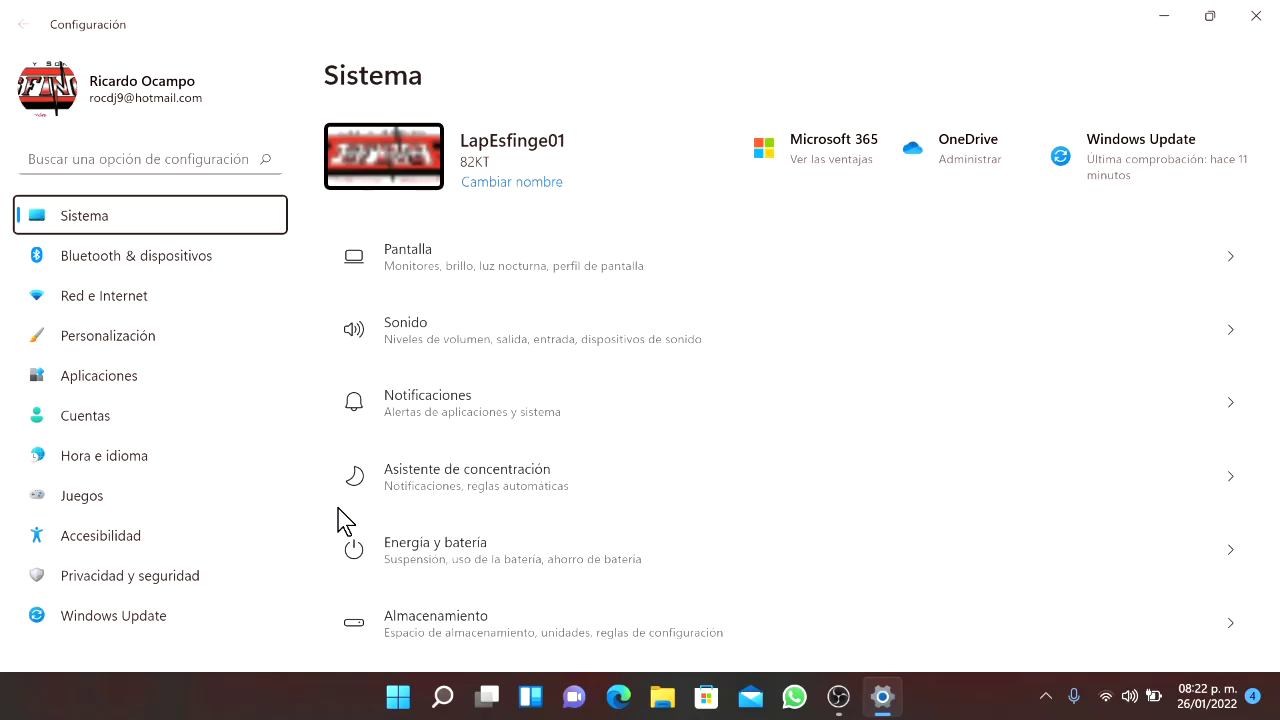
pyautogui.press('Tab')
pyautogui.press('Tab')
pyautogui.press('Tab')
pyautogui.press('Tab')
pyautogui.press('Tab')
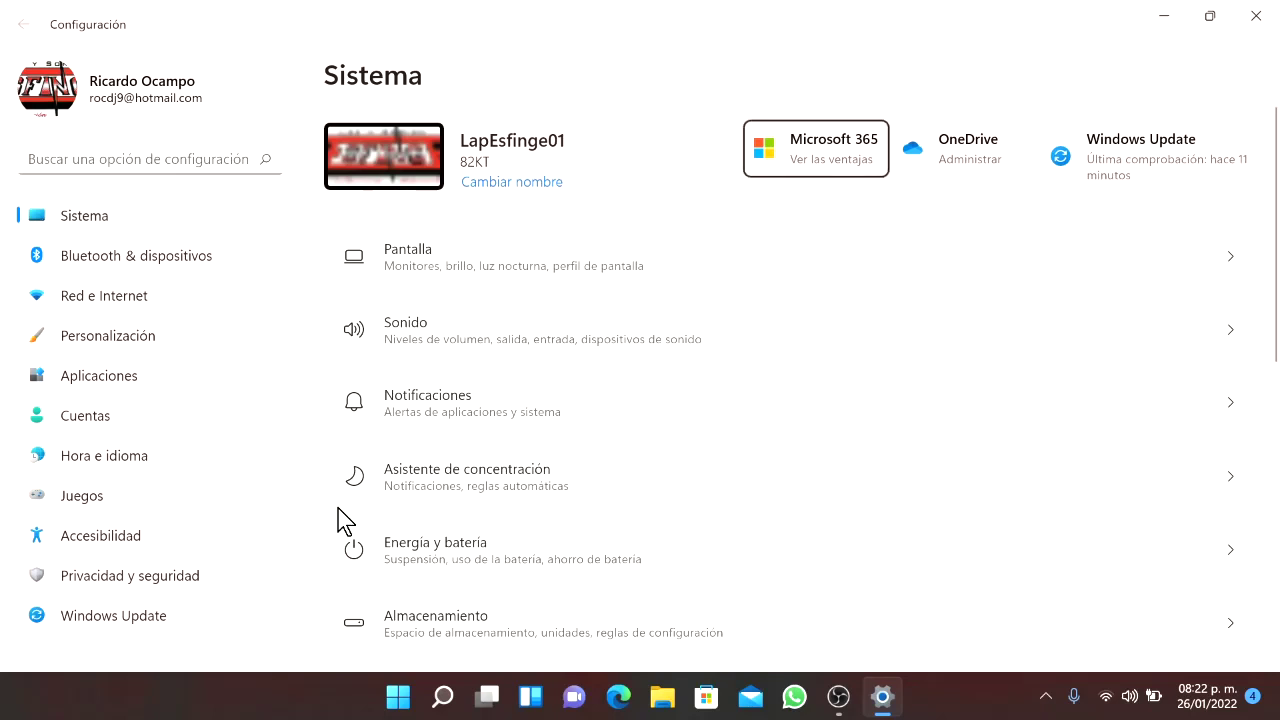
pyautogui.press('Tab')
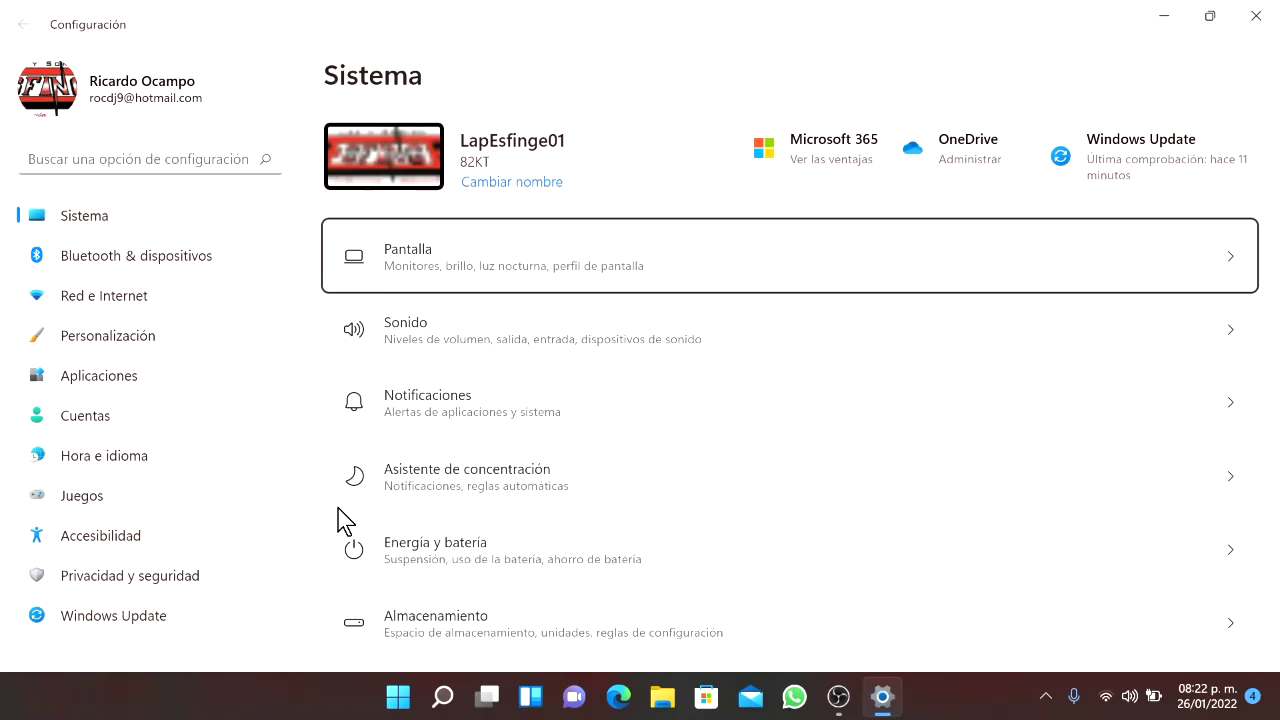
pyautogui.press('Down')
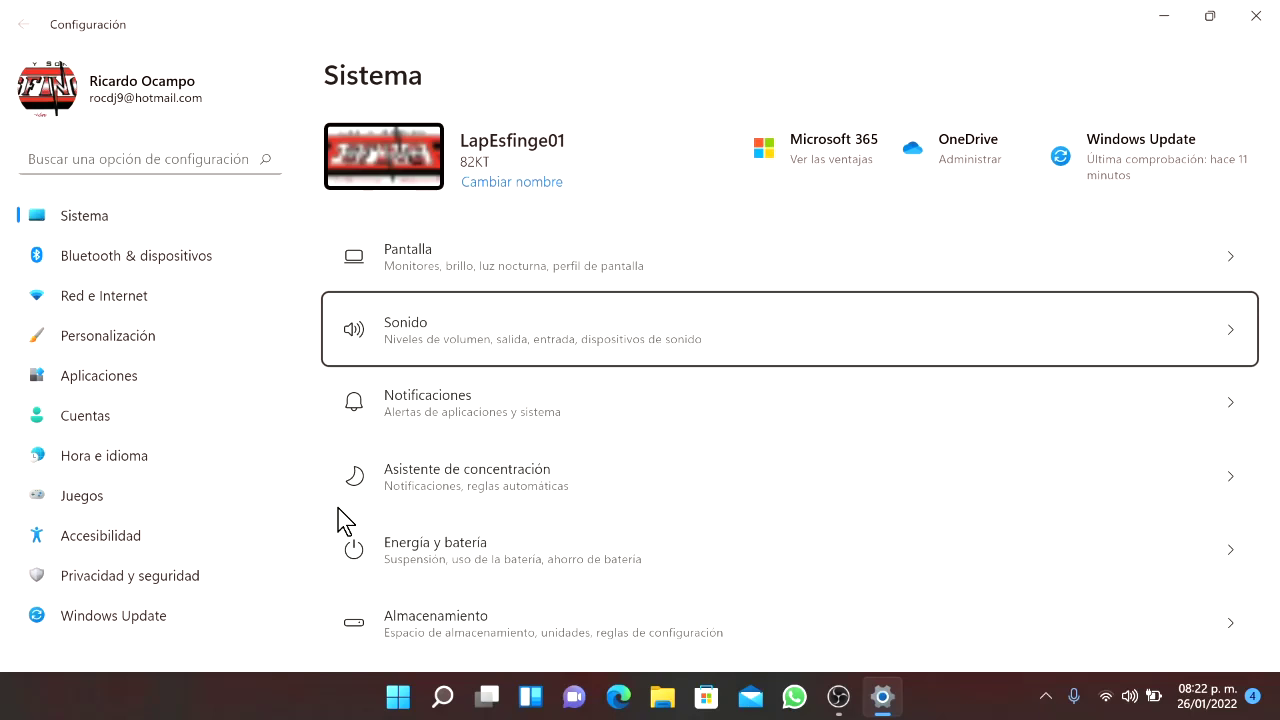
pyautogui.press('Return')
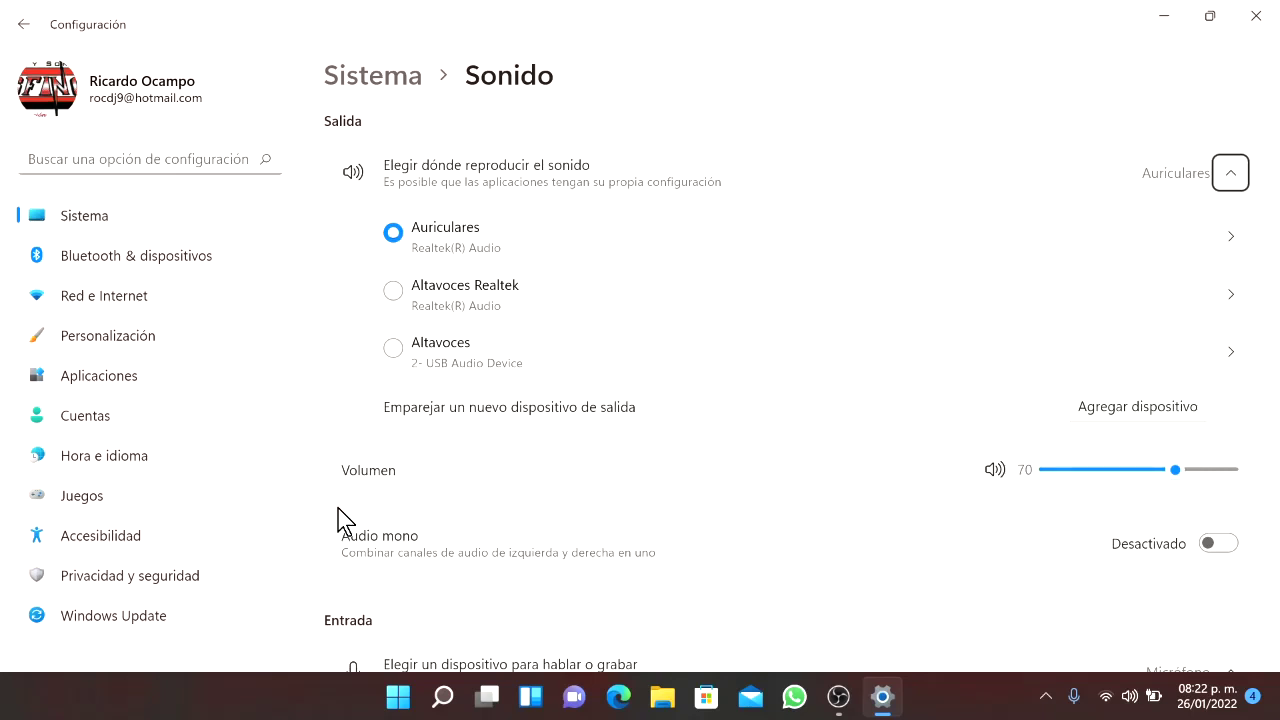
# - Examine the output devices available for system sound playback on the Sonido page and close Settings
pyautogui.press('Tab')
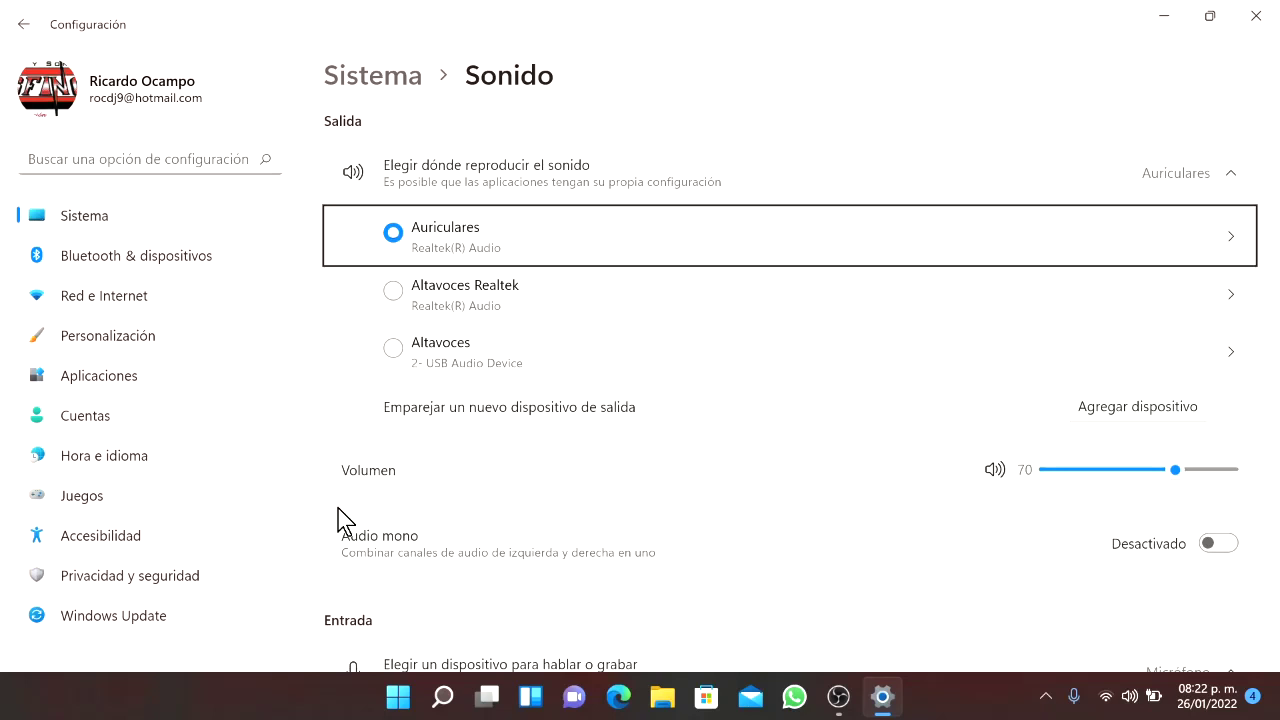
pyautogui.press('Down')
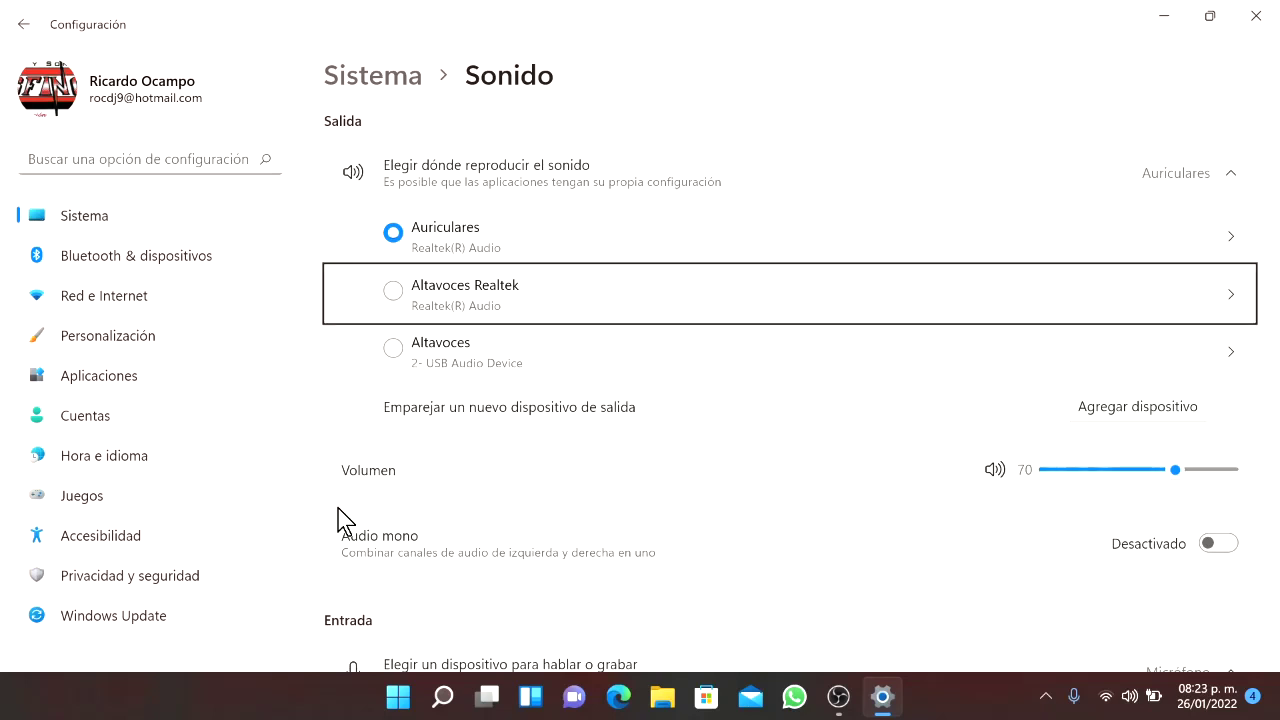
pyautogui.press('Down')
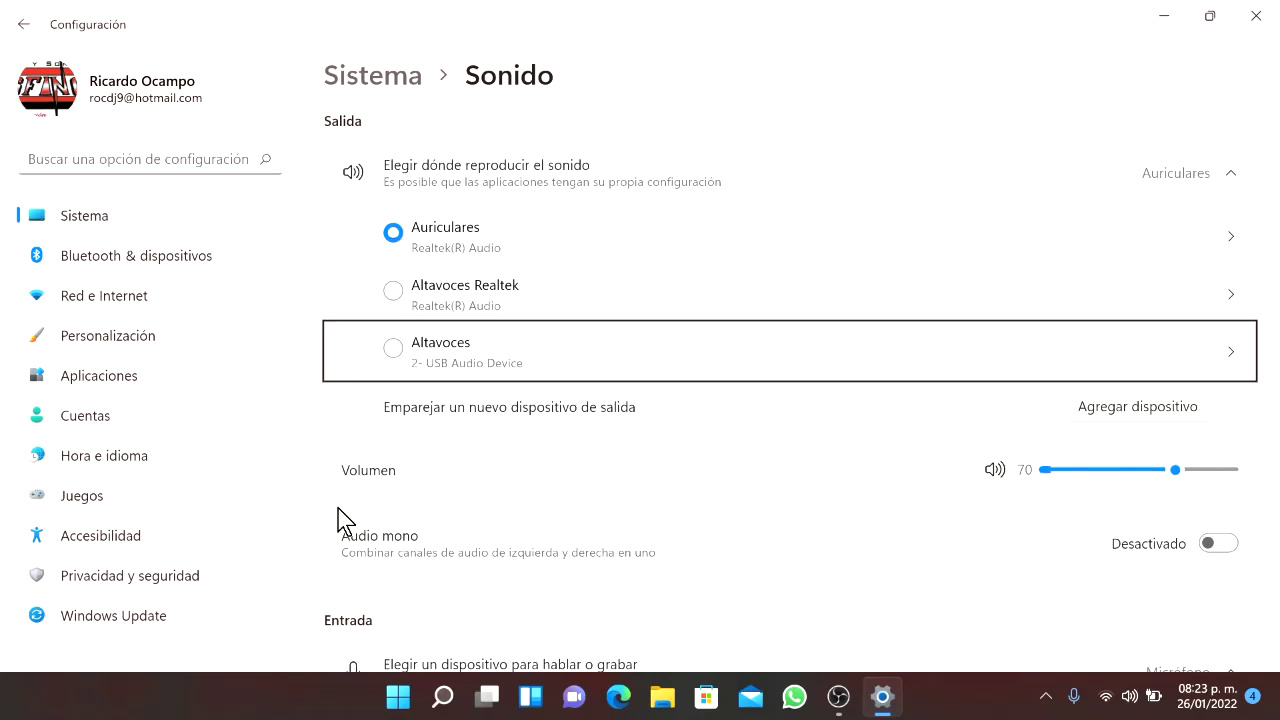
pyautogui.scroll(-2, 337, 520)
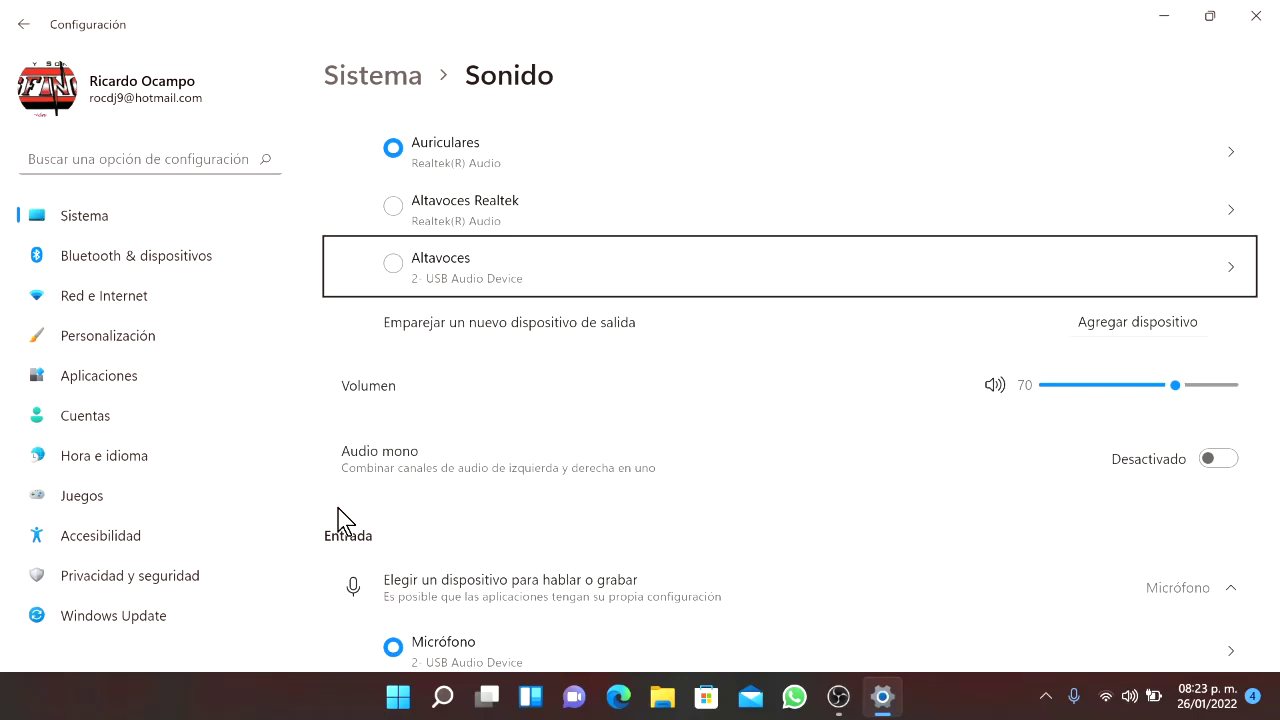
pyautogui.press('Up')
pyautogui.press('Up')
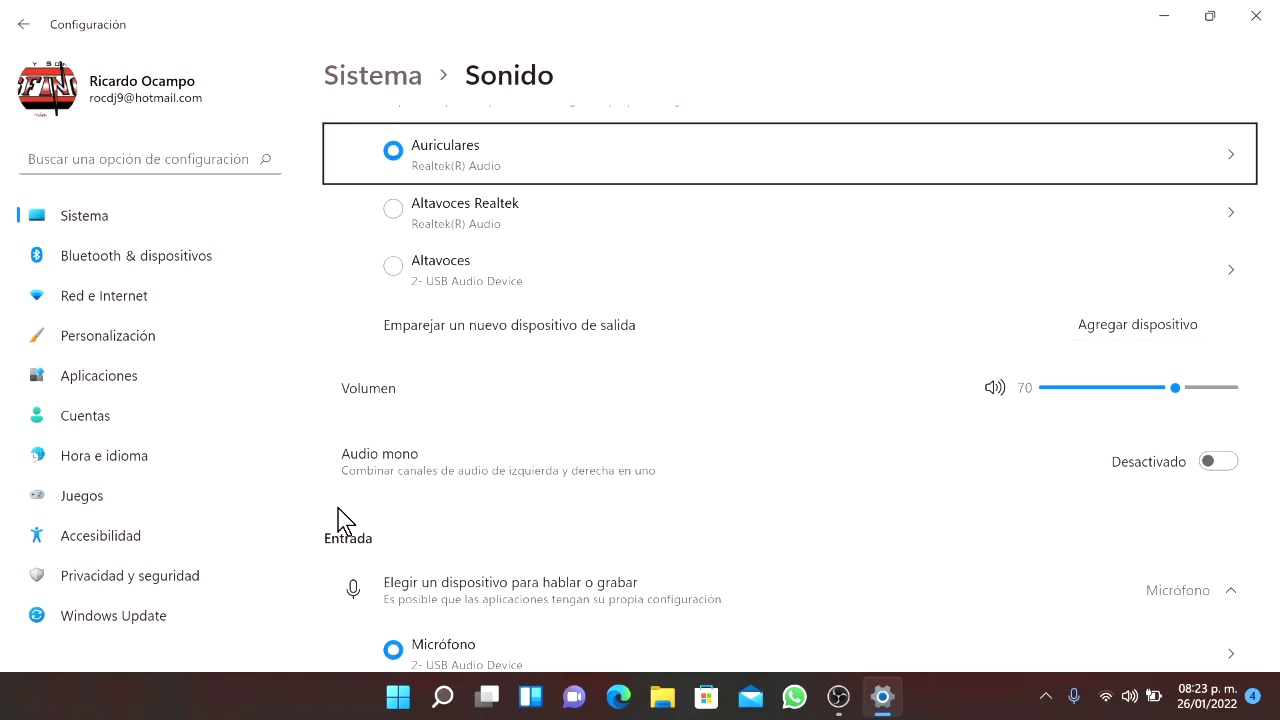
pyautogui.press('Tab')
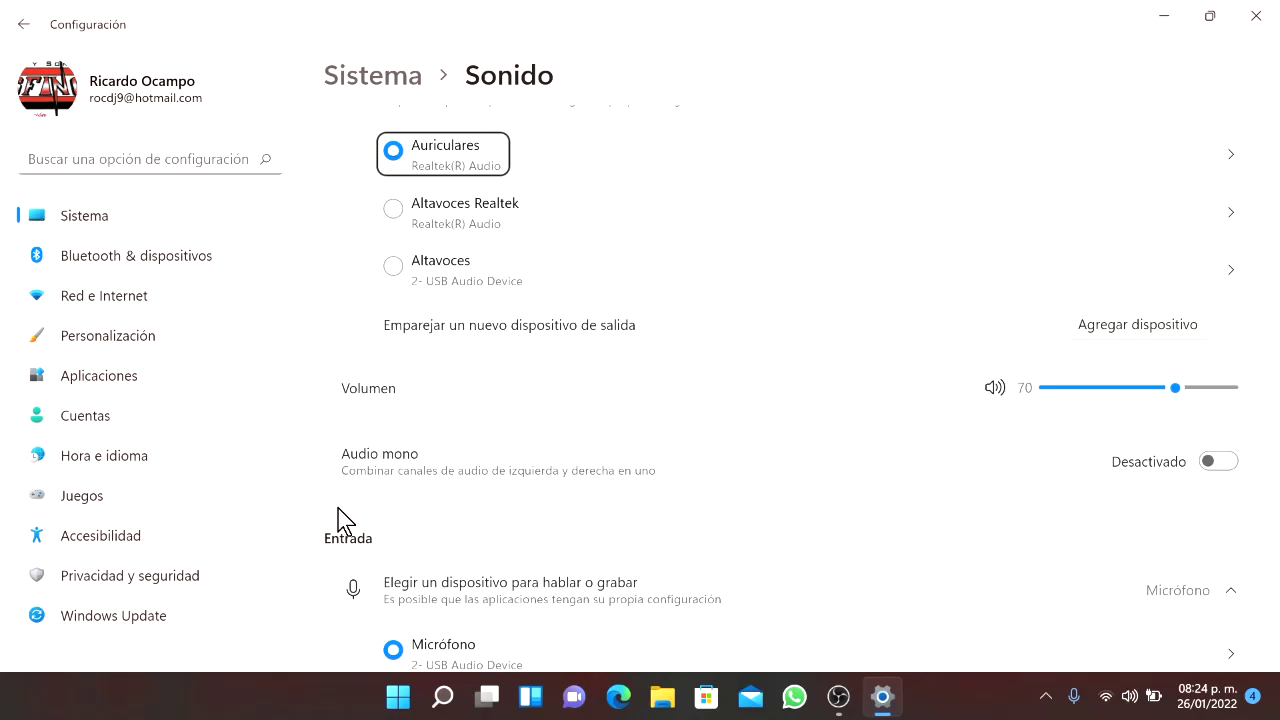
pyautogui.hotkey('shift', 'Tab')
pyautogui.hotkey('shift', 'Tab')
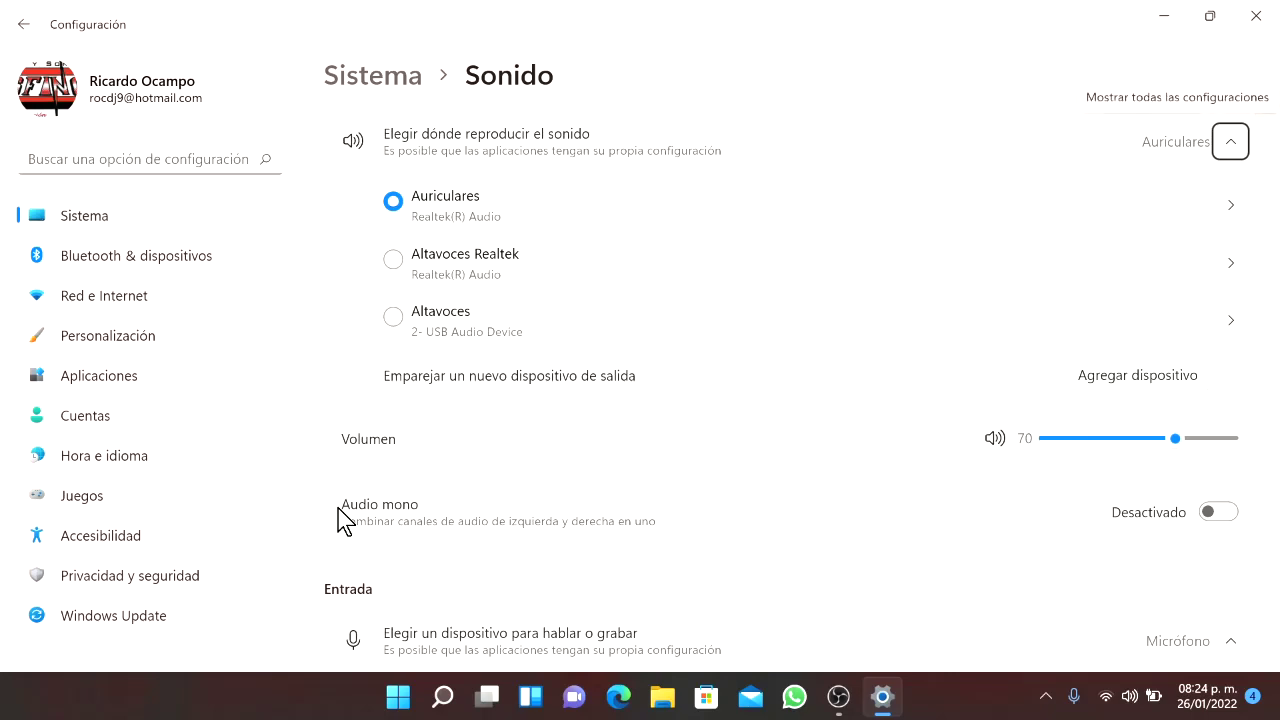
pyautogui.hotkey('alt', 'F4')
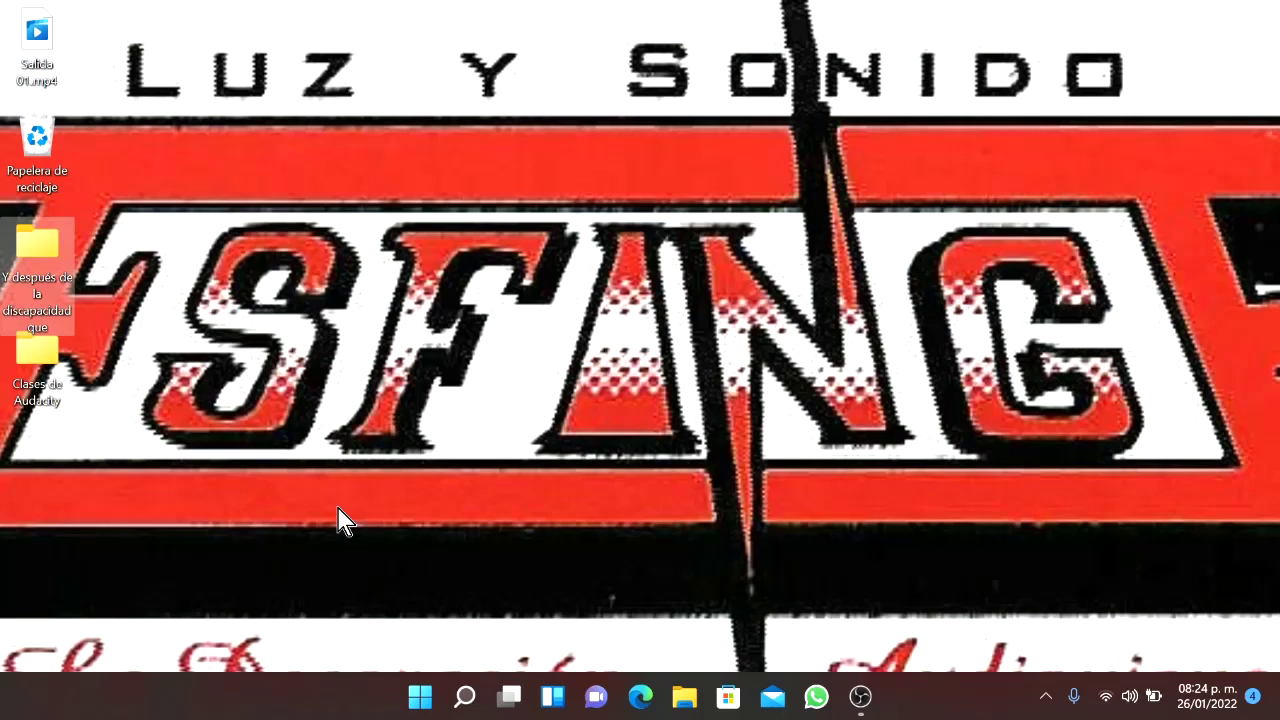
# - Set the NVDA synthesizer's audio output device to Altavoces (2- USB Audio Device) and accept the dialog
pyautogui.press('ctrl+Insert+s')
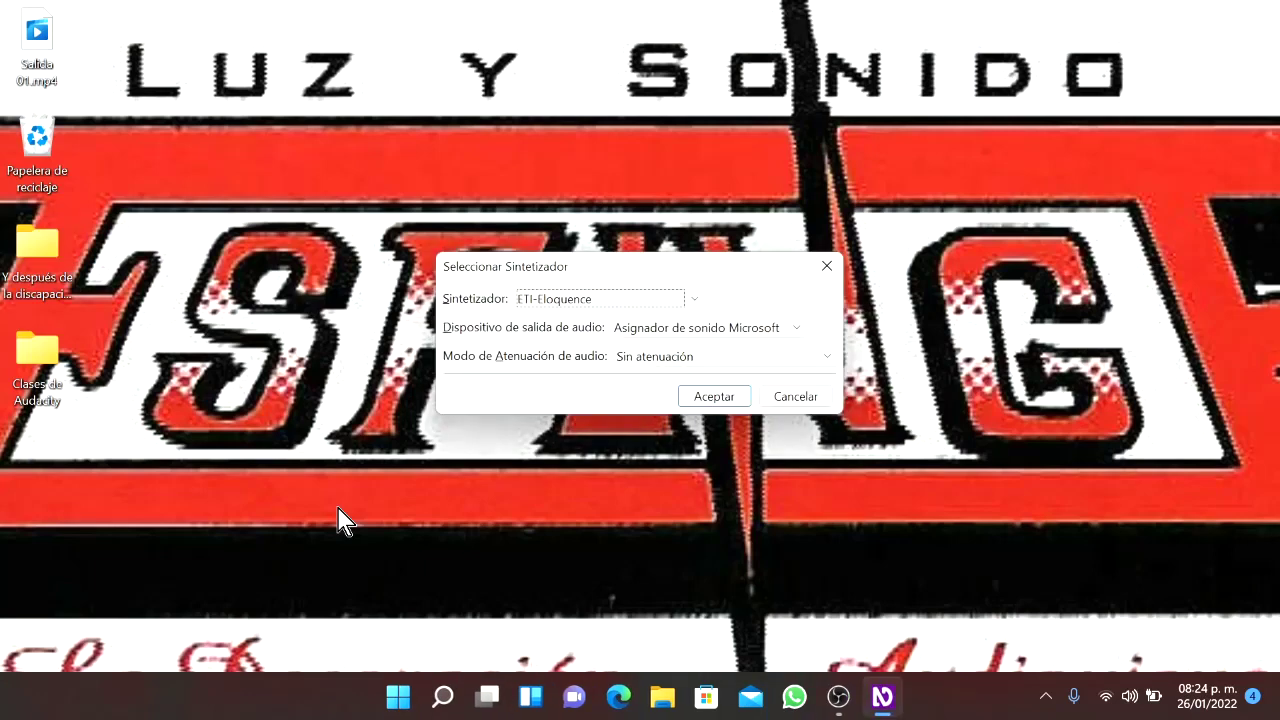
pyautogui.press('Tab')
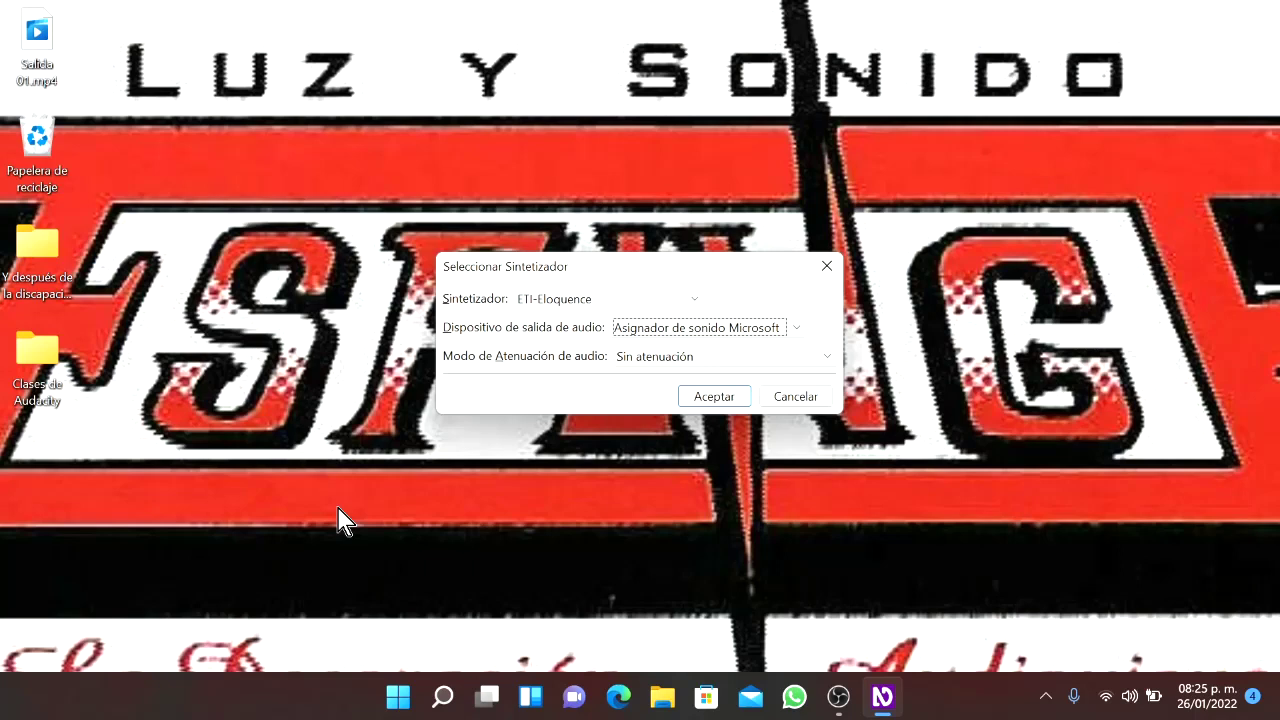
pyautogui.press('Down')
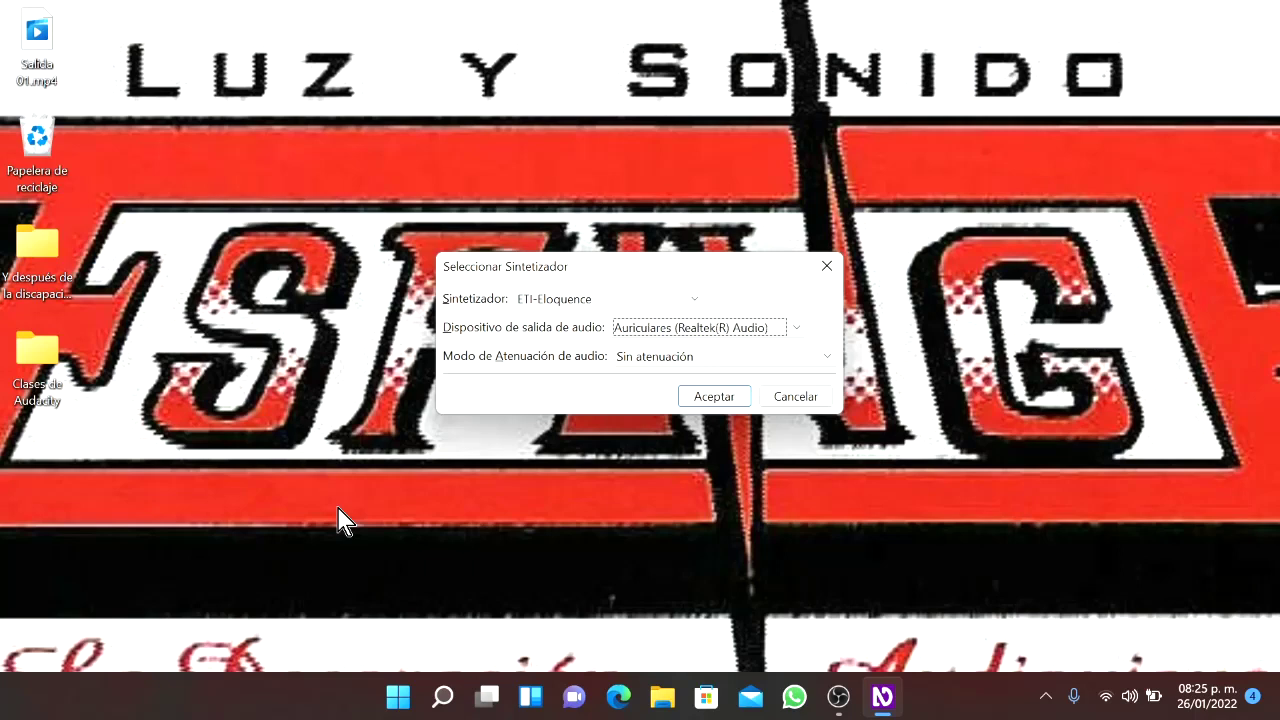
pyautogui.press('Down')
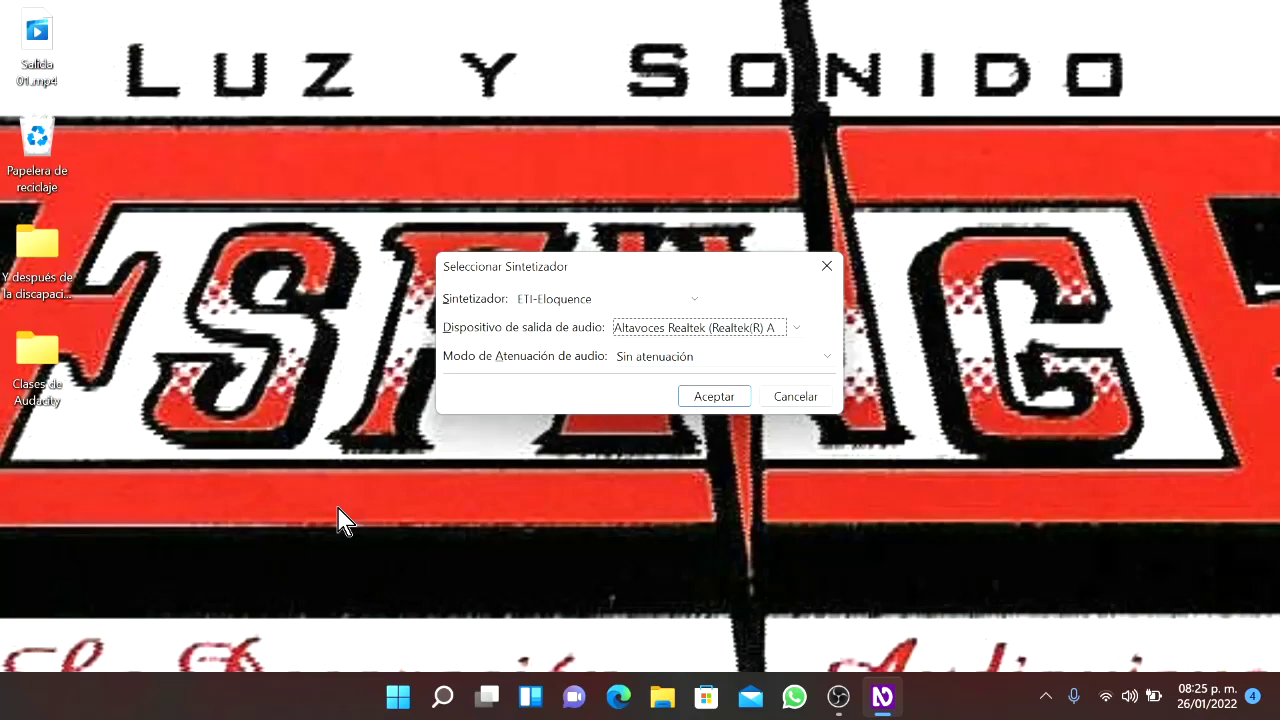
pyautogui.press('Down')
pyautogui.press('Return')
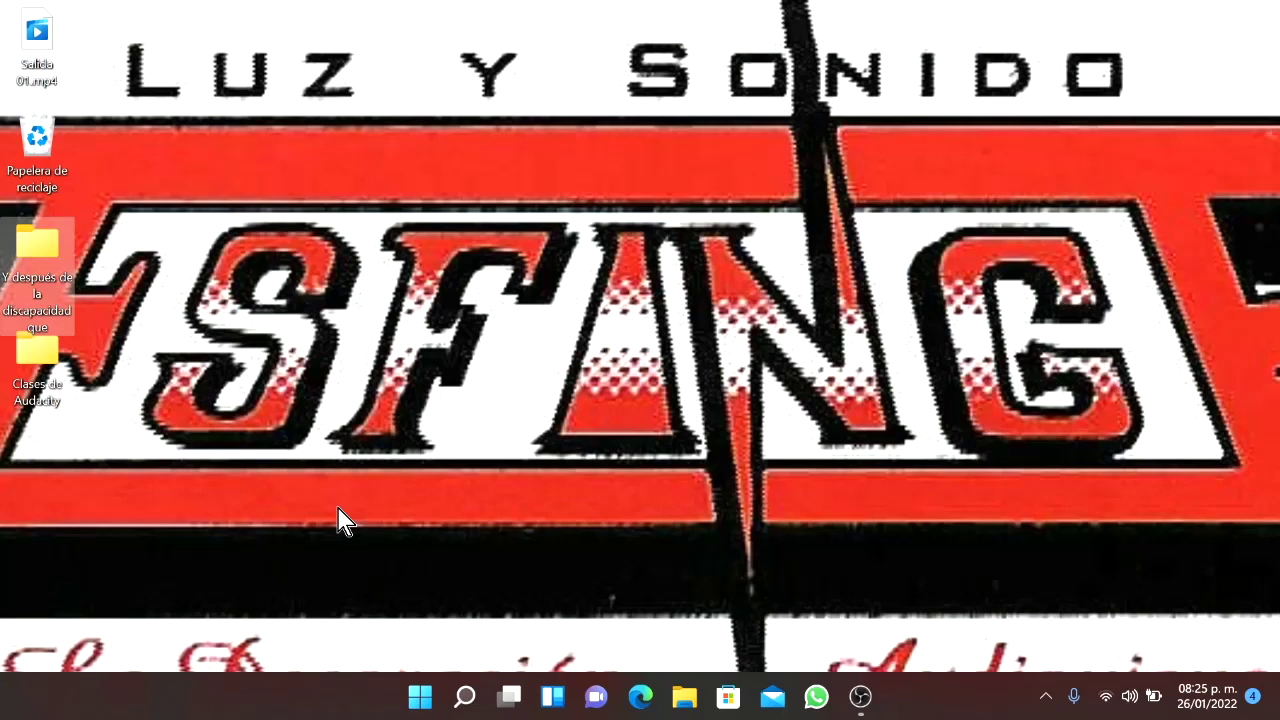
# - Open the Salida 01.mp4 video from the desktop and play it
pyautogui.press('Down')
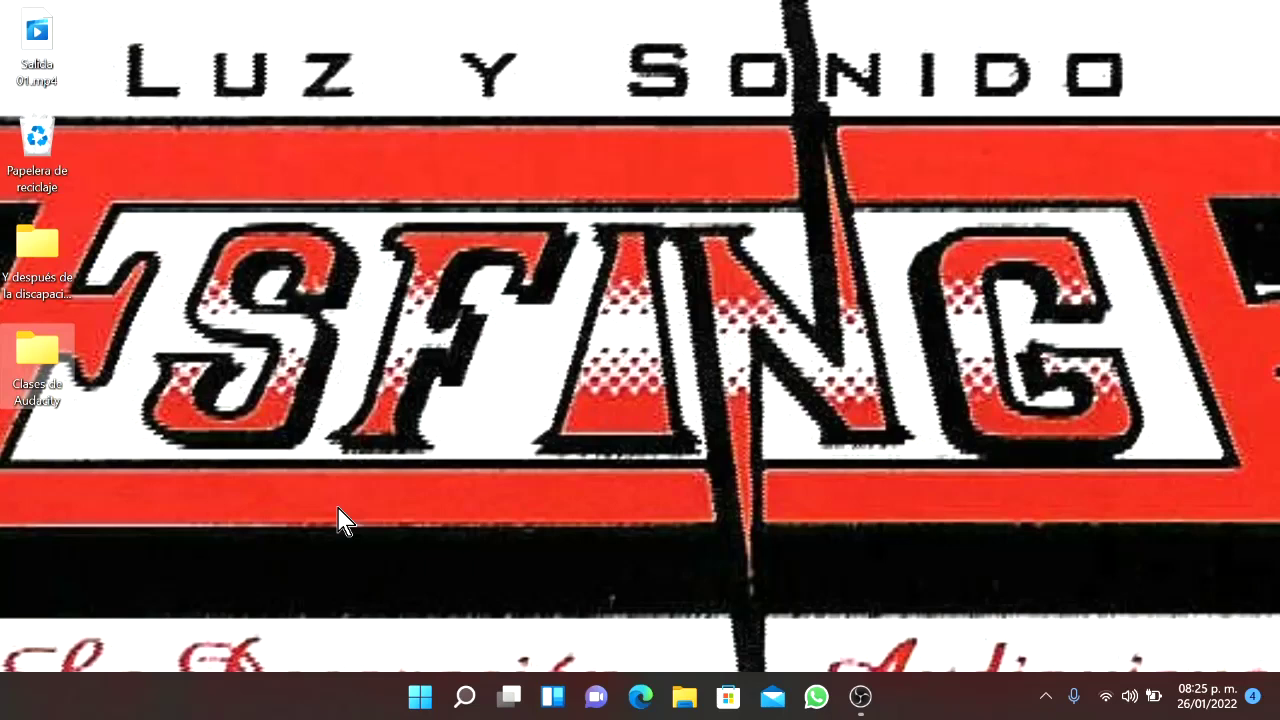
pyautogui.press('Up')
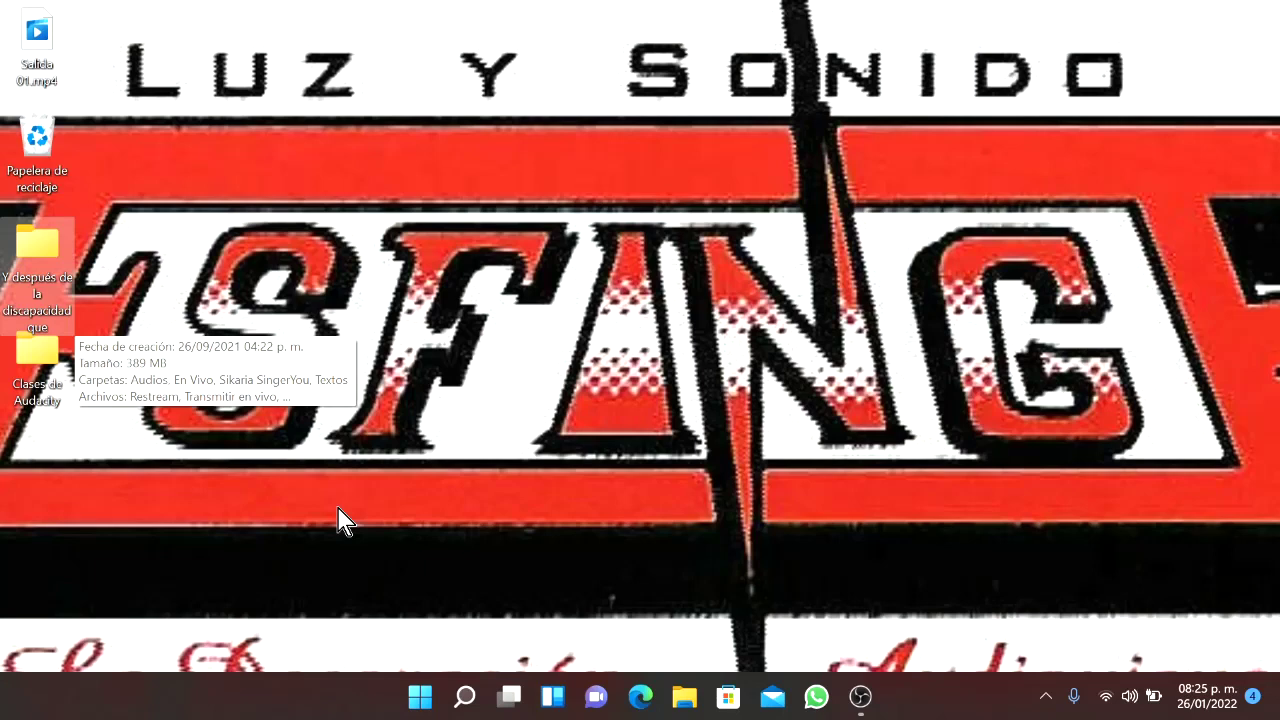
pyautogui.press('Up')
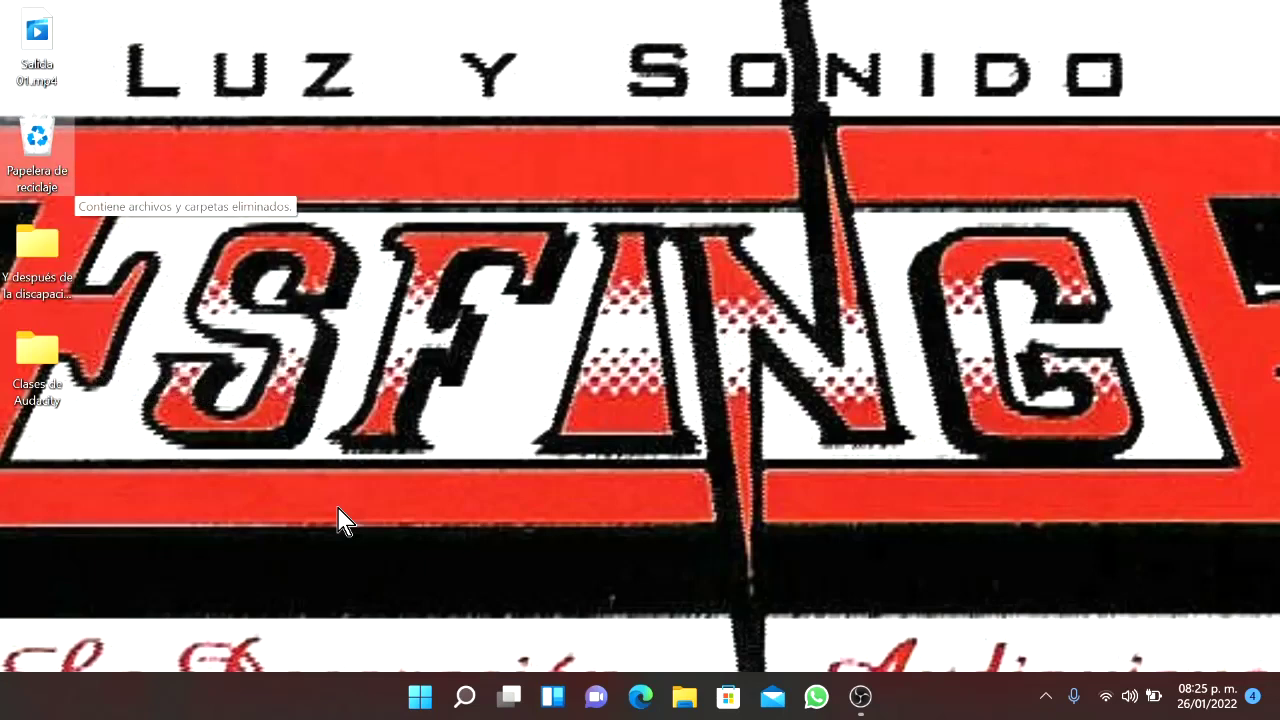
pyautogui.press('super')
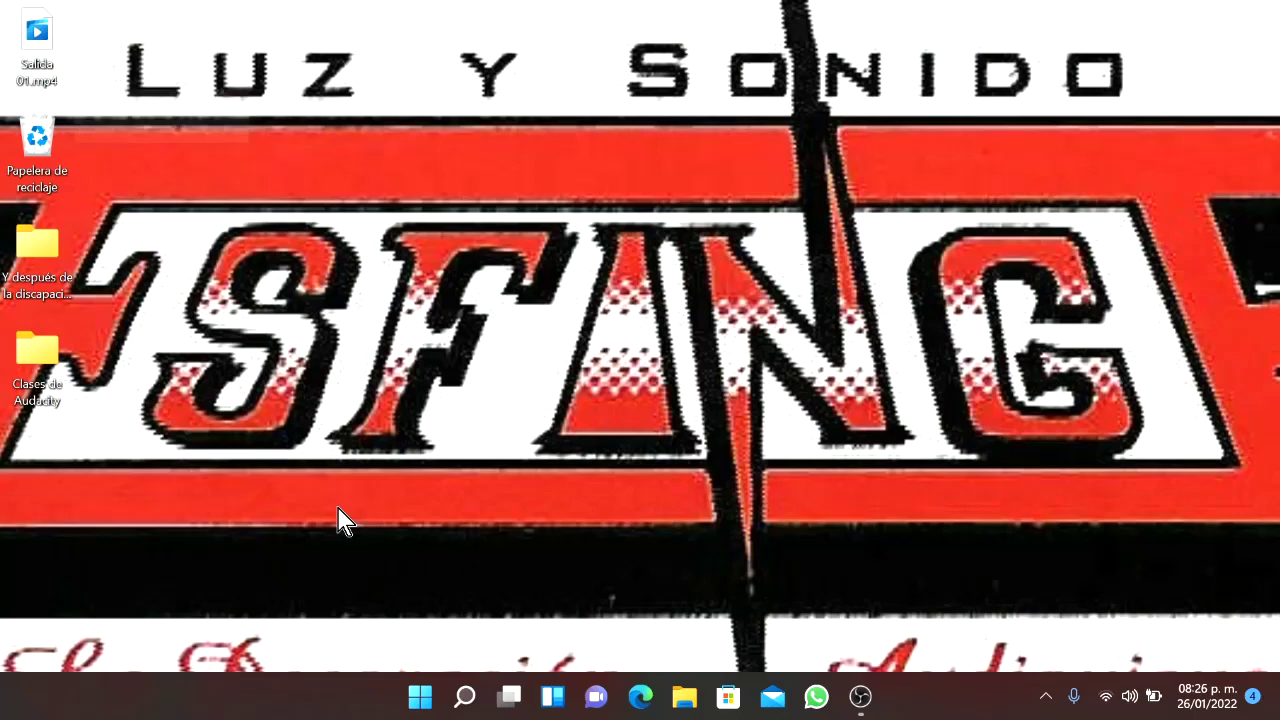
pyautogui.press('Return')
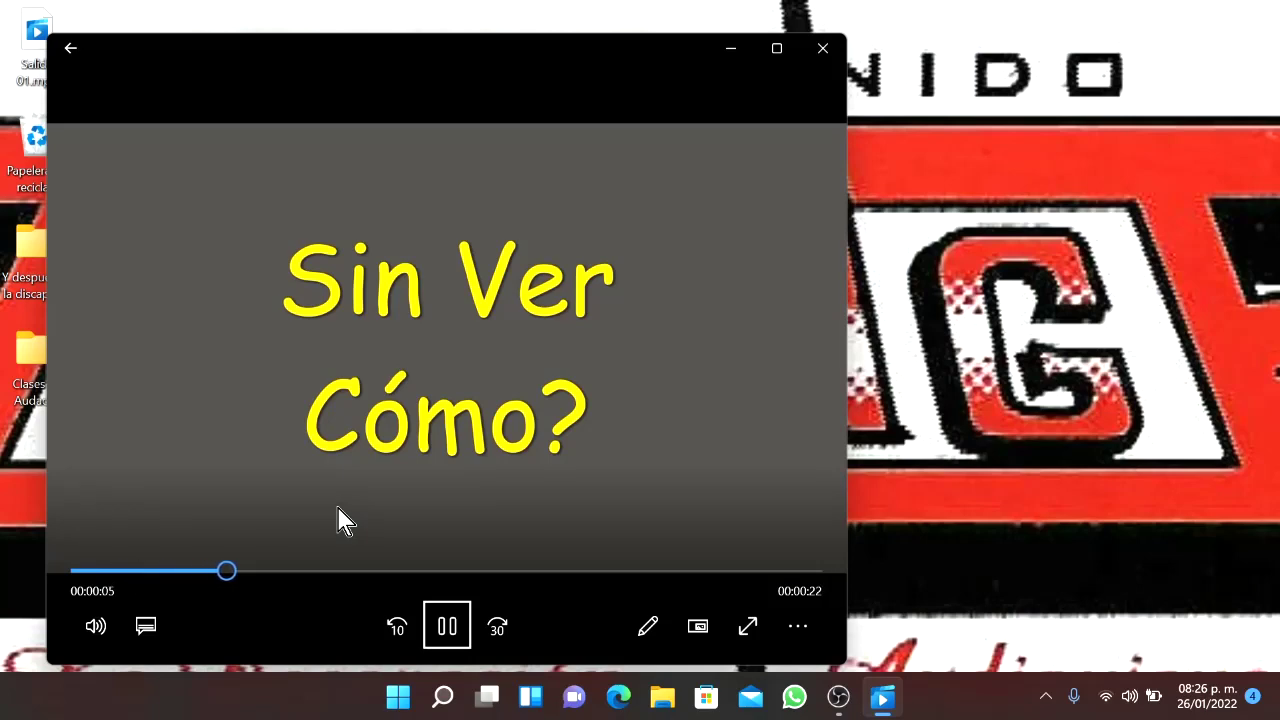
# - Go through the video player's controls one by one during playback to test NVDA's voice on the USB device
pyautogui.press('Tab')
pyautogui.press('Tab')
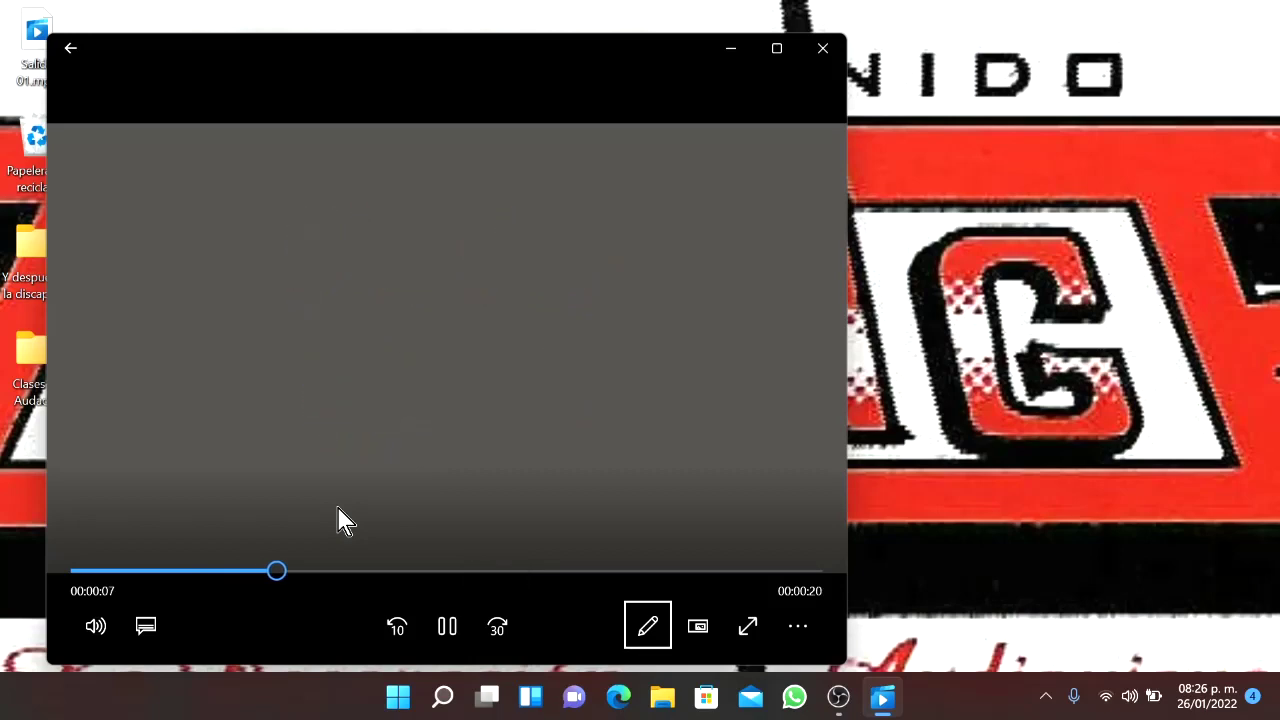
pyautogui.press('Tab')
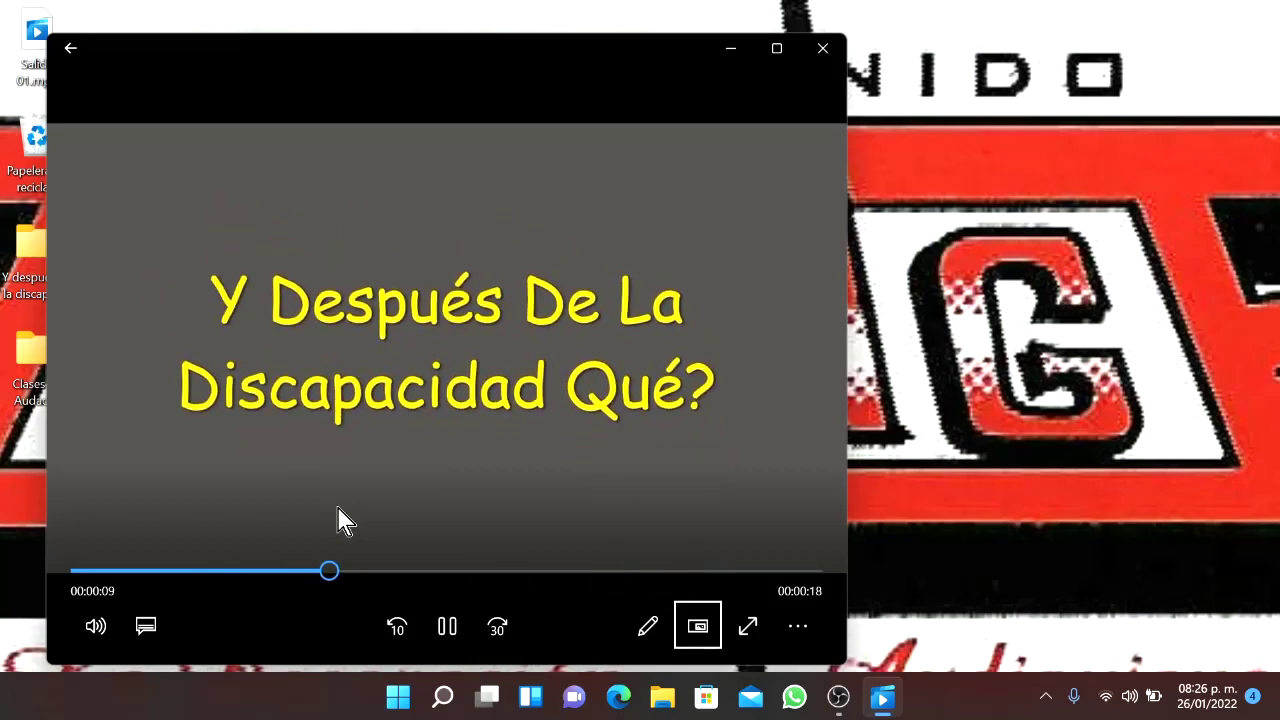
pyautogui.press('Tab')
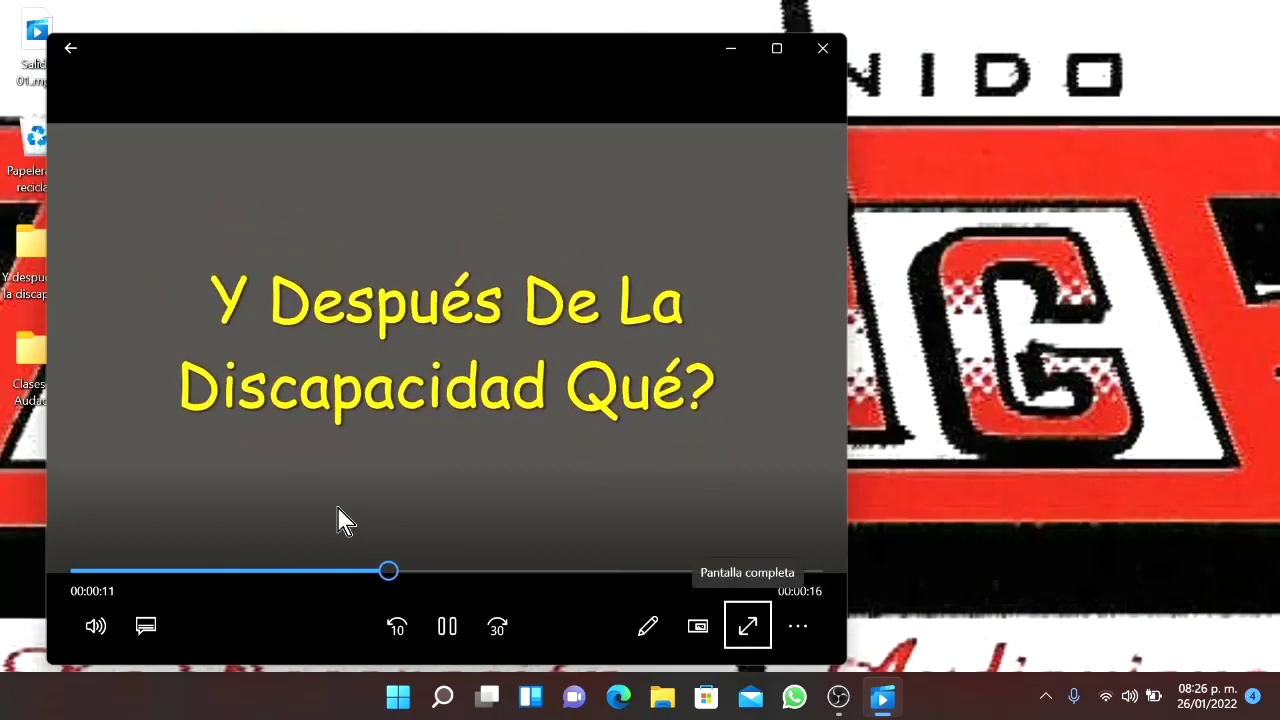
pyautogui.press('Tab')
pyautogui.press('Tab')
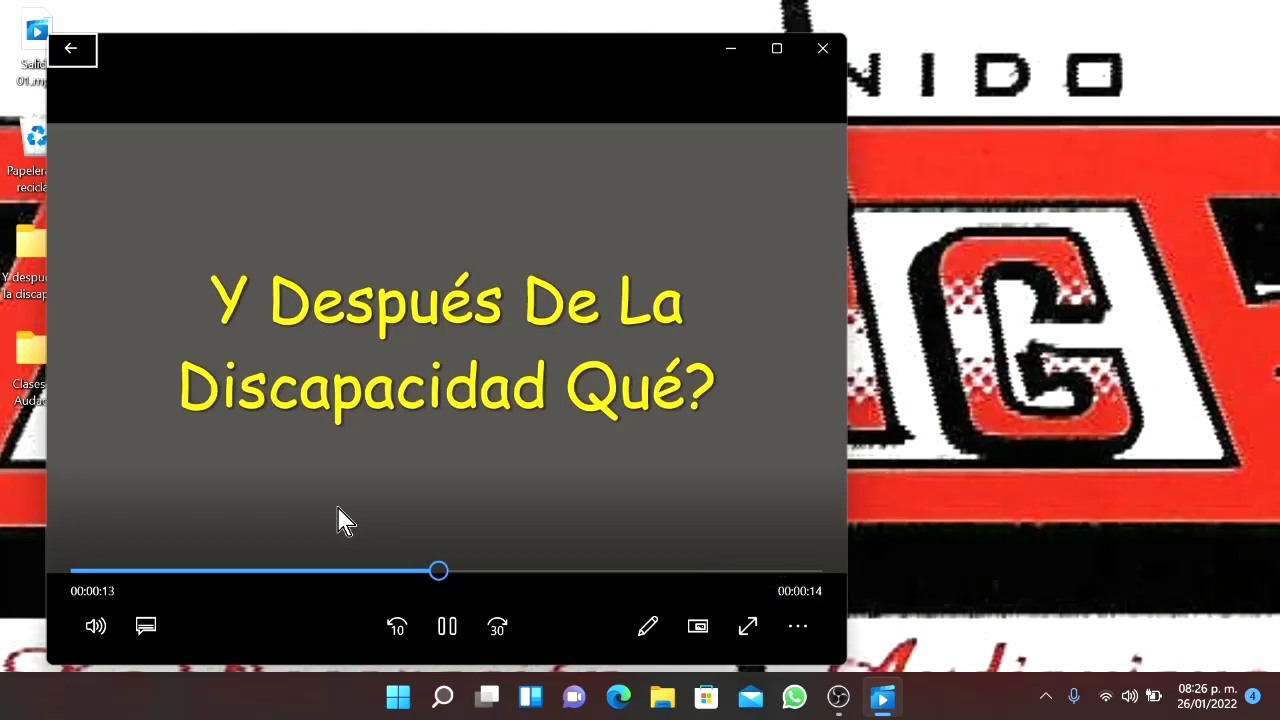
pyautogui.press('Tab')
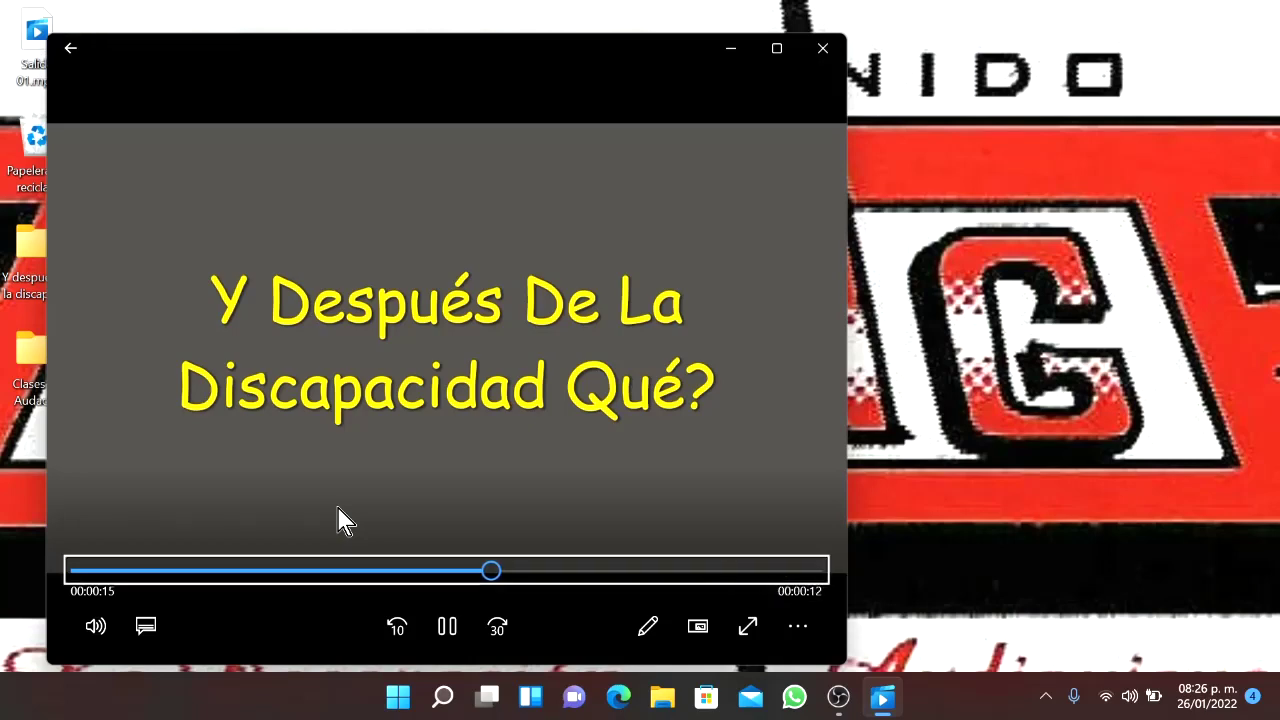
pyautogui.press('Tab')
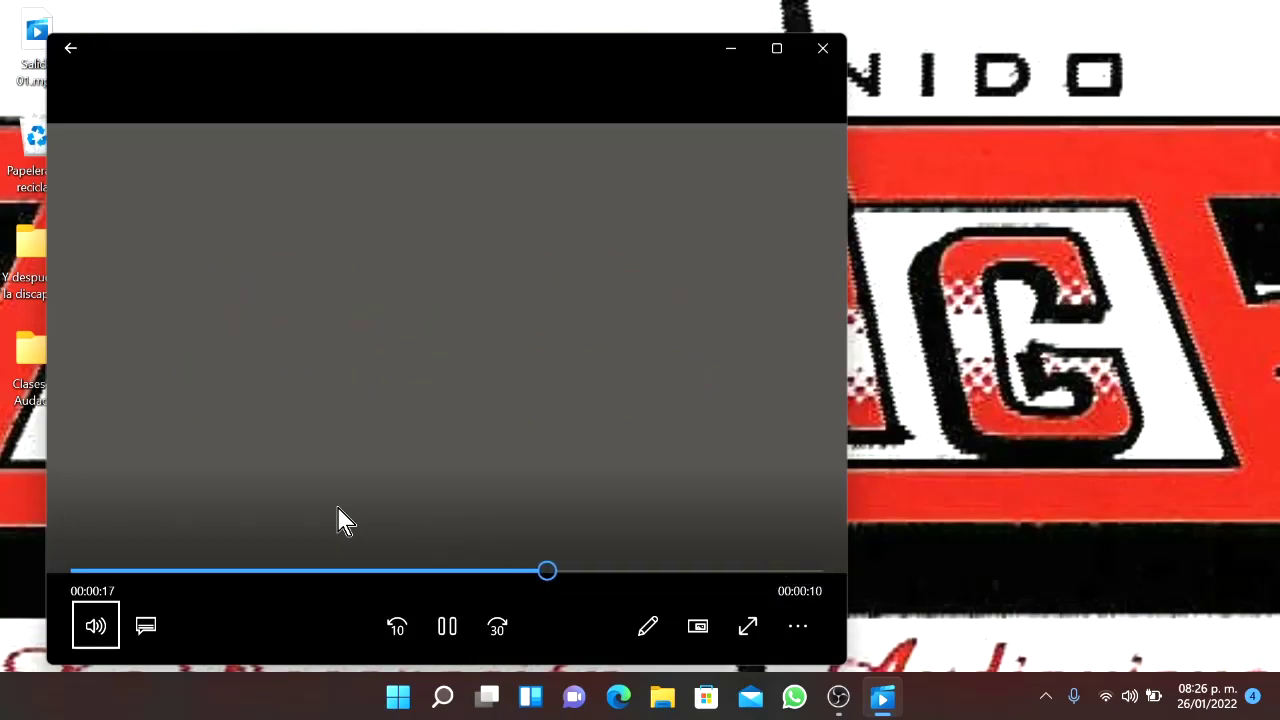
pyautogui.press('Tab')
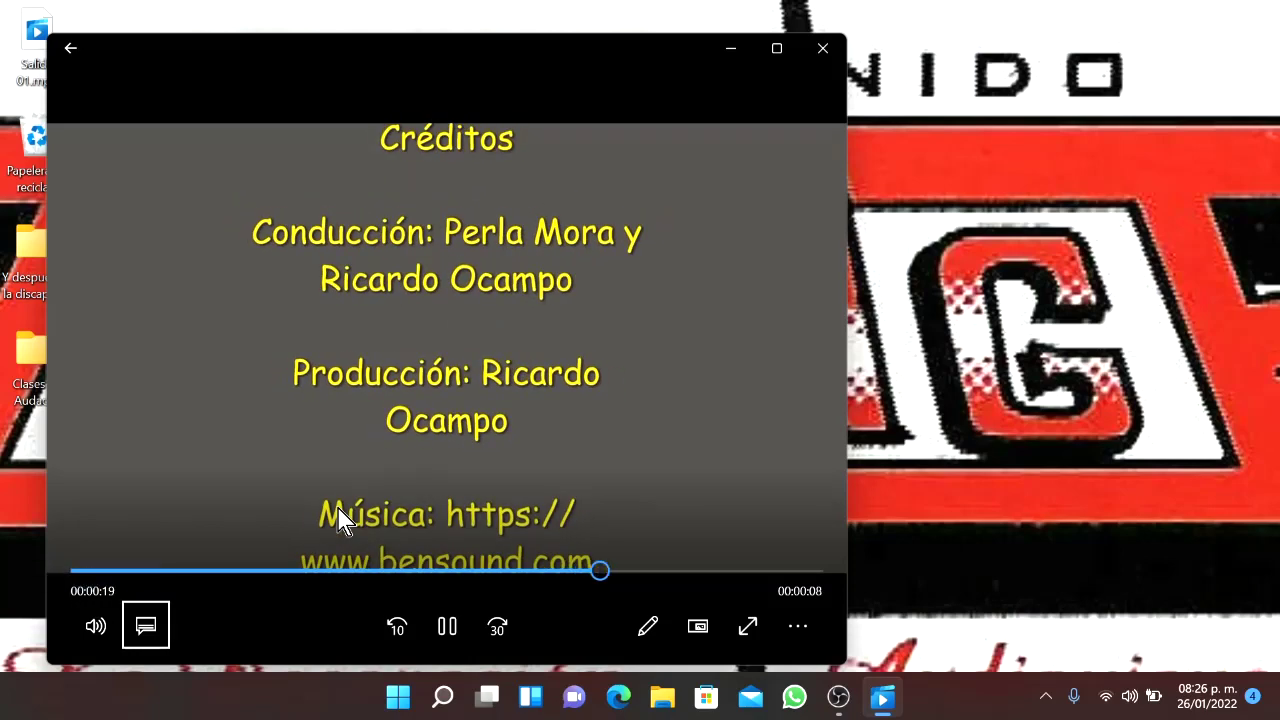
pyautogui.press('Tab')
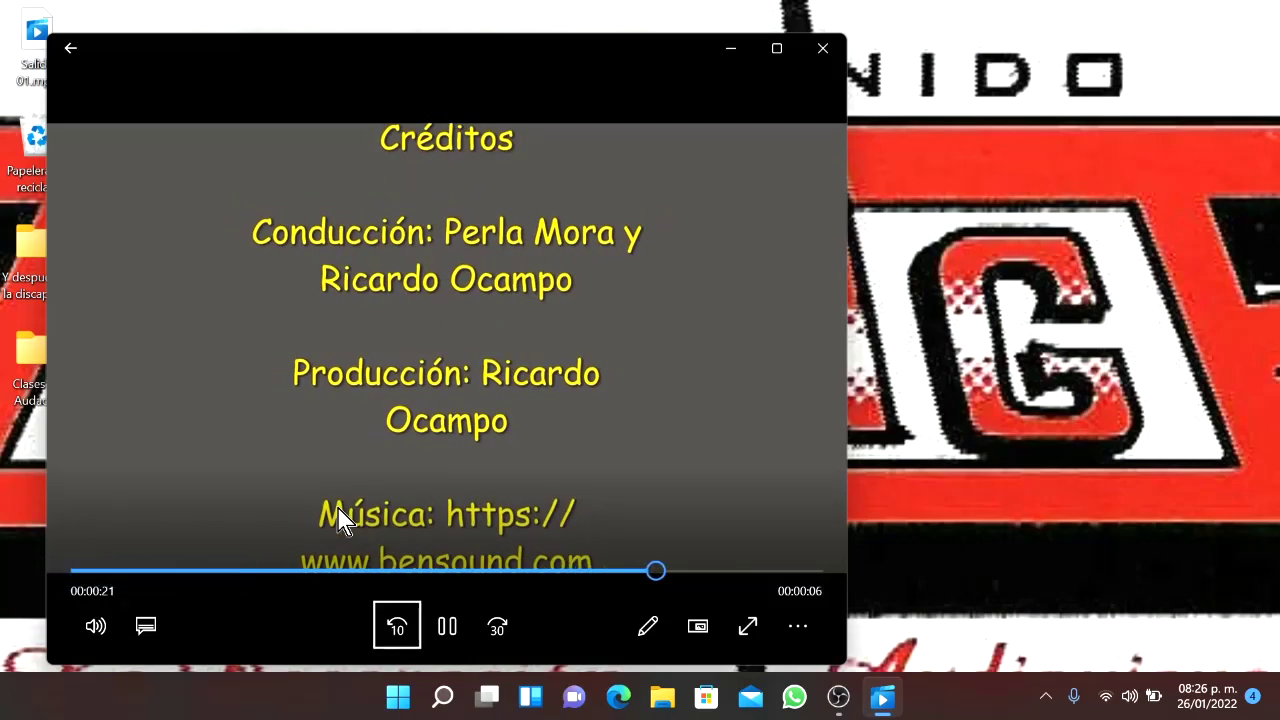
pyautogui.press('Tab')
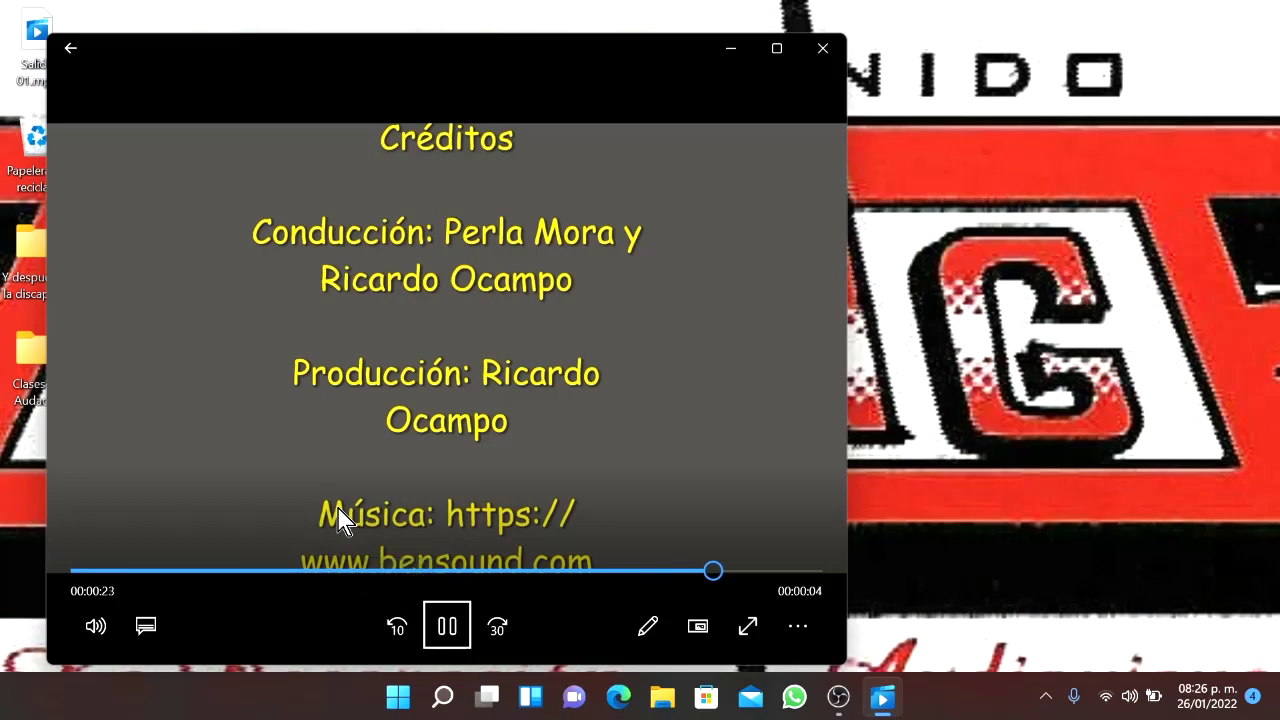
pyautogui.press('Tab')
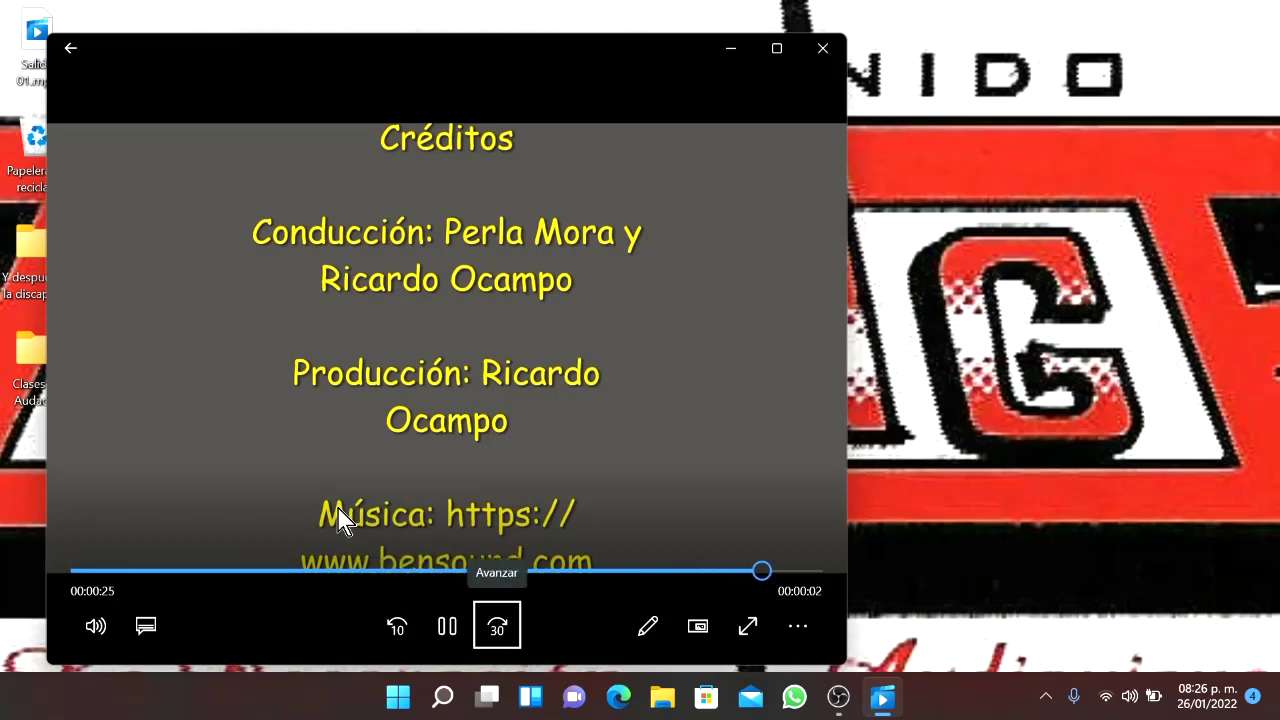
pyautogui.press('Tab')
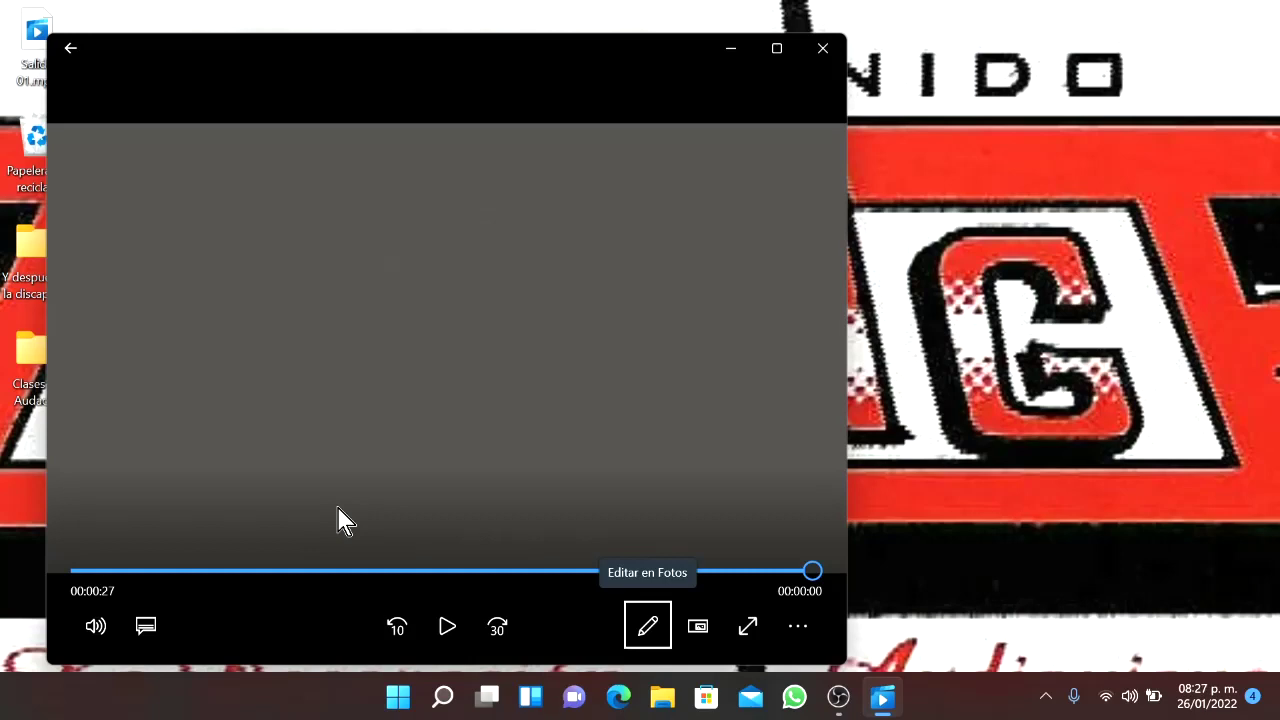
# - Set the NVDA synthesizer's audio output device to Asignador de sonido Microsoft and accept the dialog
pyautogui.press('ctrl+Insert+s')
pyautogui.press('Tab')
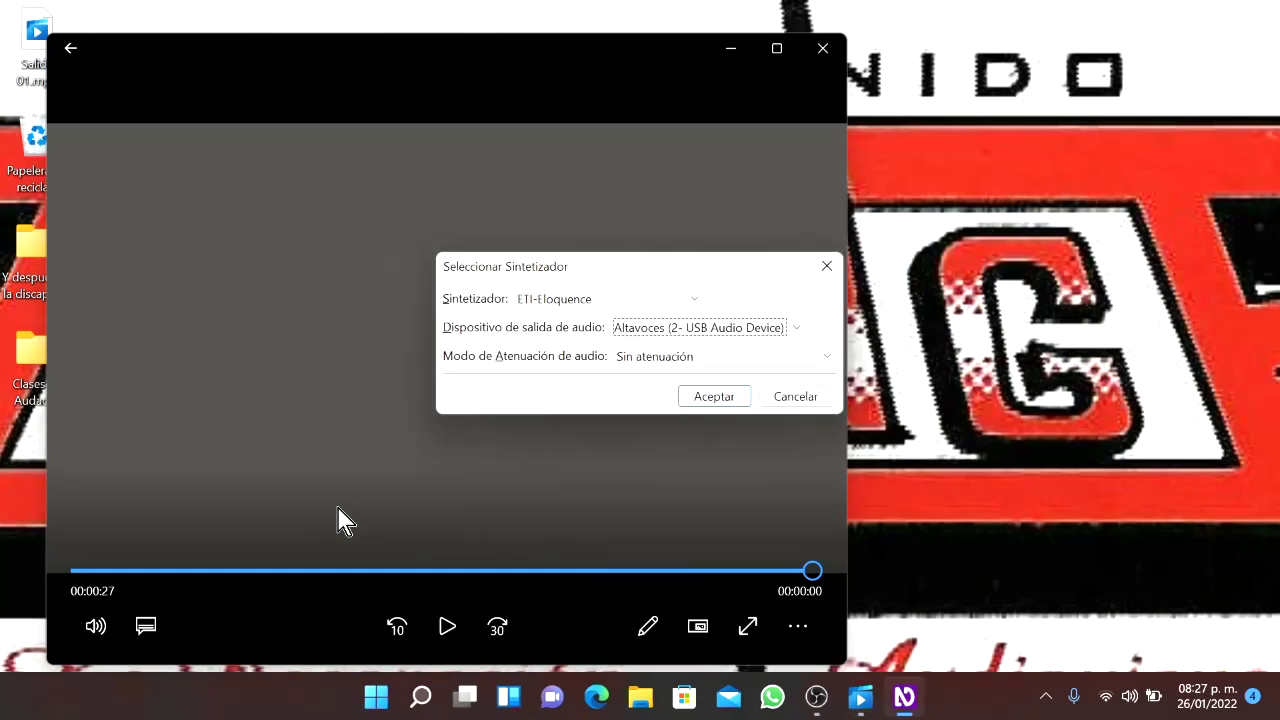
pyautogui.press('Up')
pyautogui.press('Up')
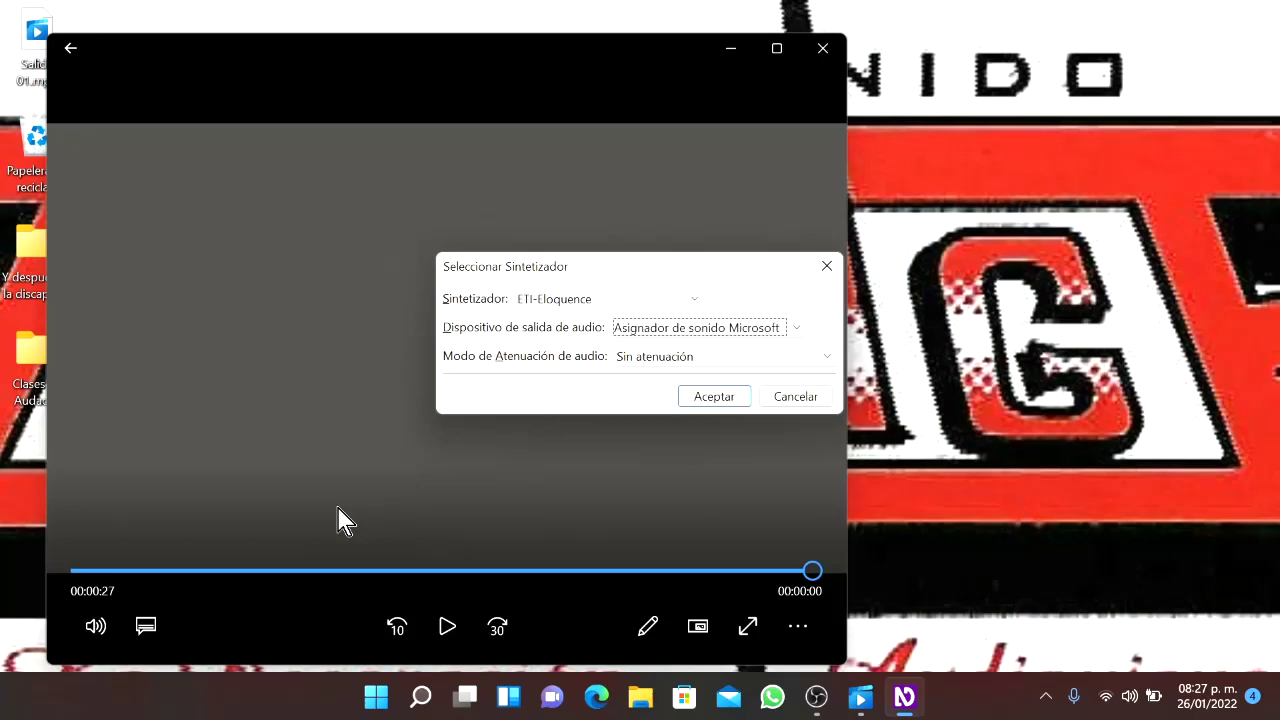
pyautogui.press('Return')
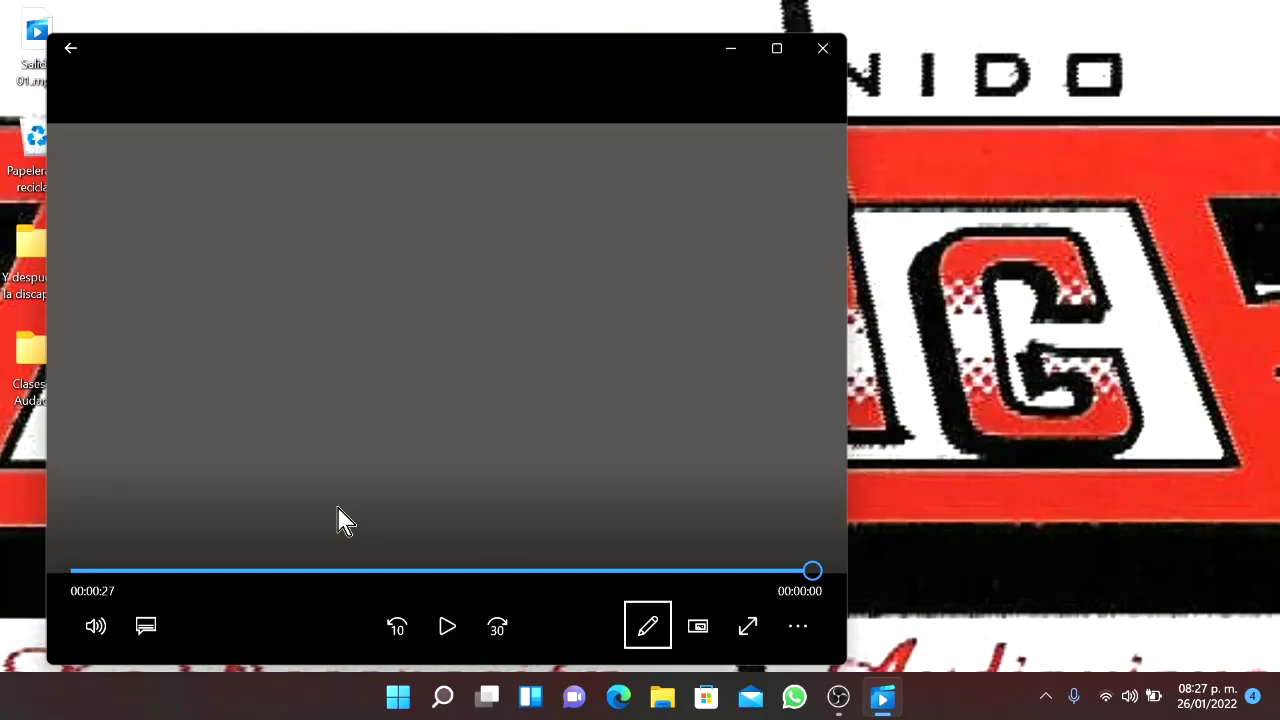
# - Replay the video and go through the player's controls to test NVDA's voice on the default sound output
pyautogui.press('space')
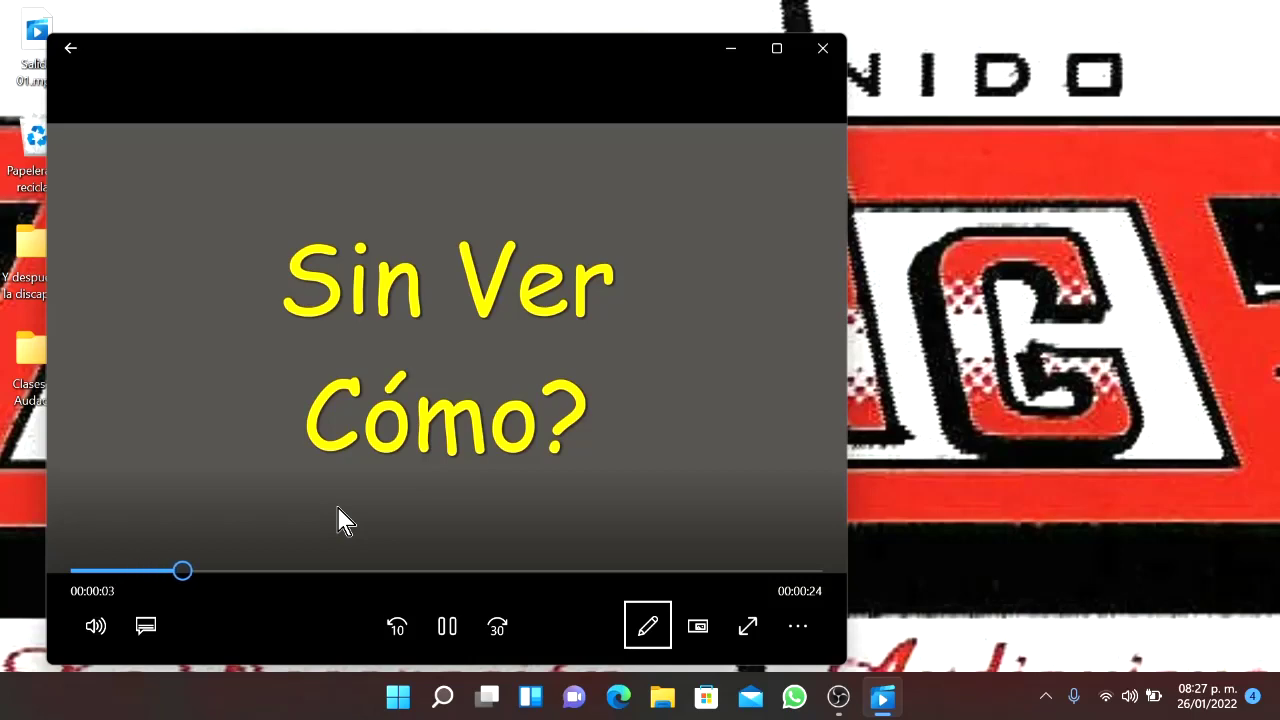
pyautogui.press('Tab')
pyautogui.press('Tab')
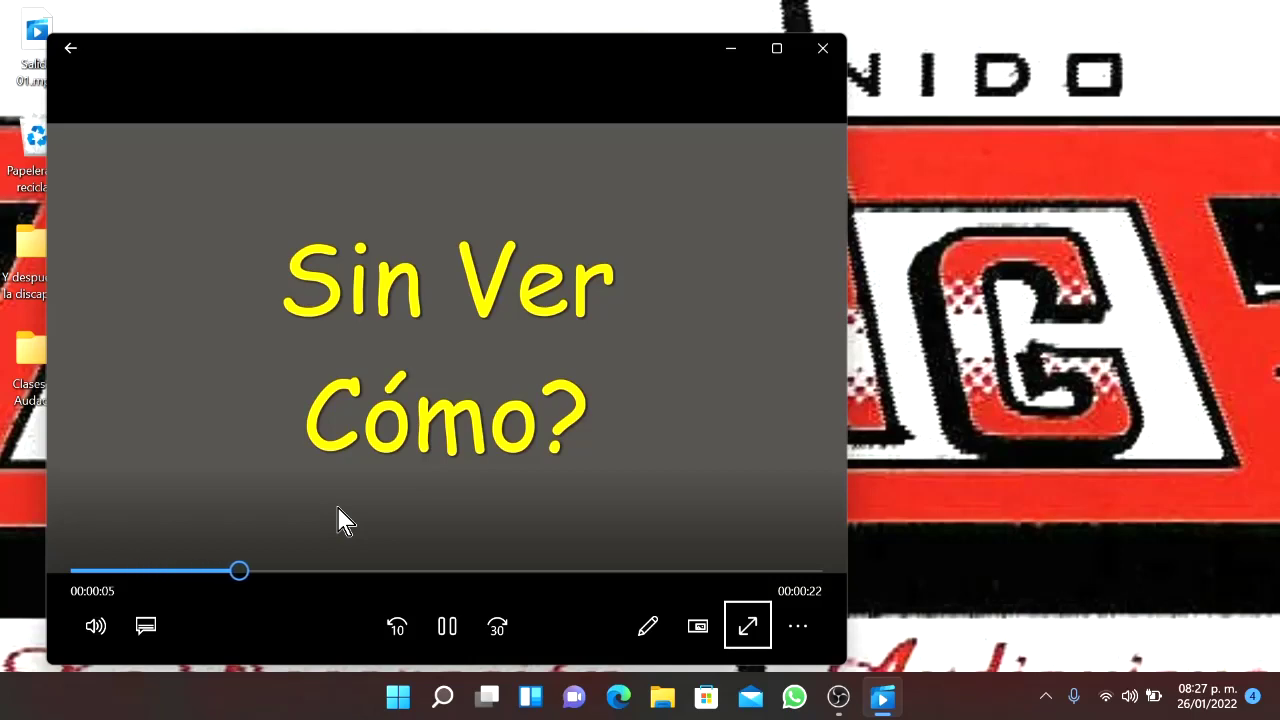
pyautogui.press('Tab')
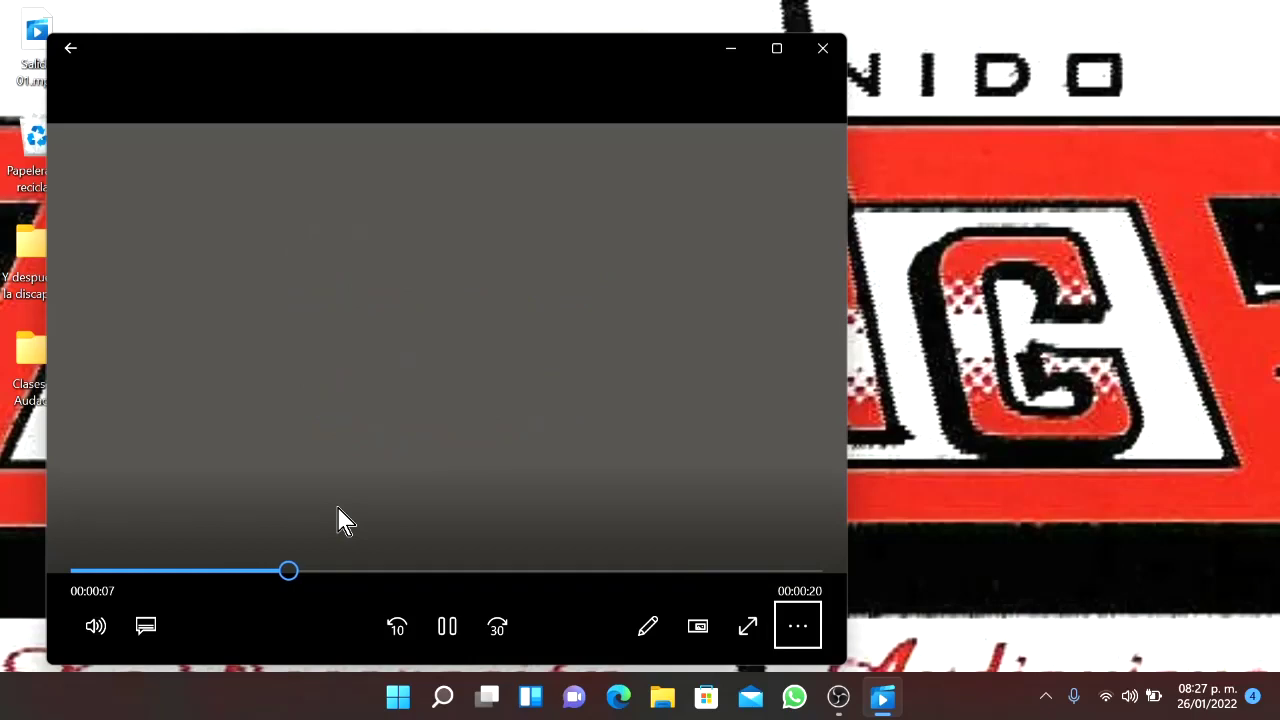
pyautogui.press('Tab')
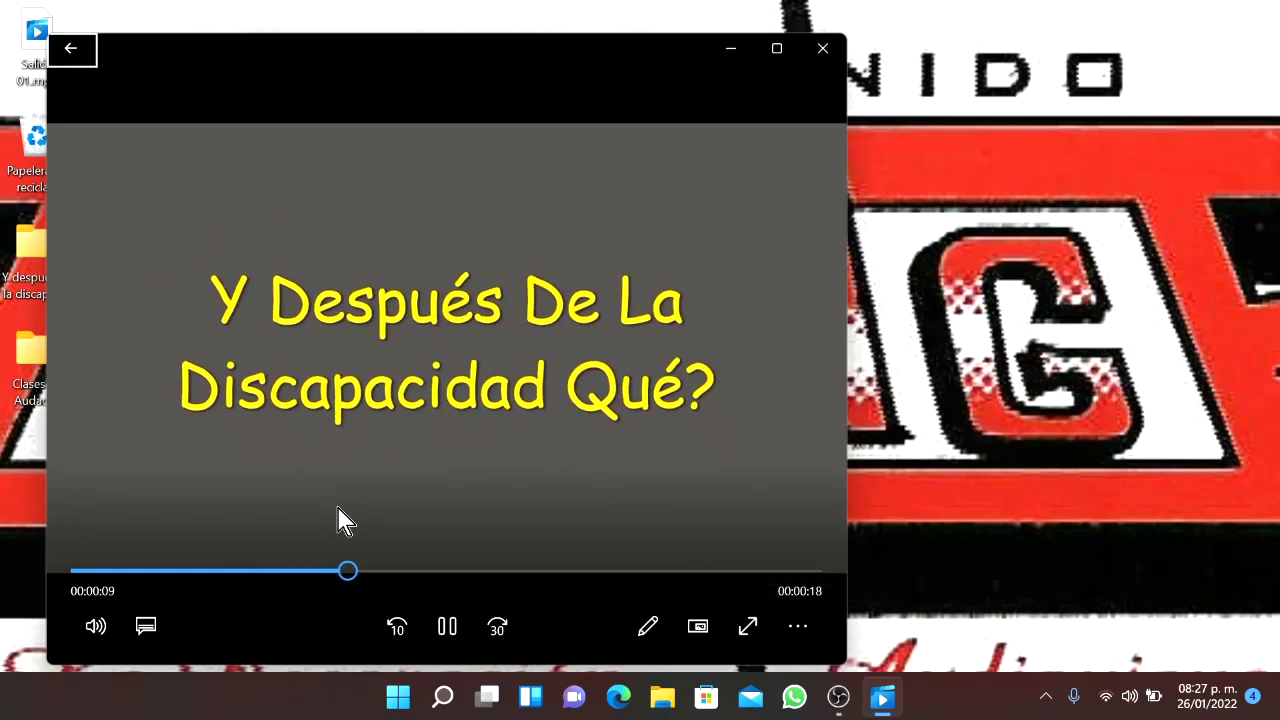
pyautogui.press('Tab')
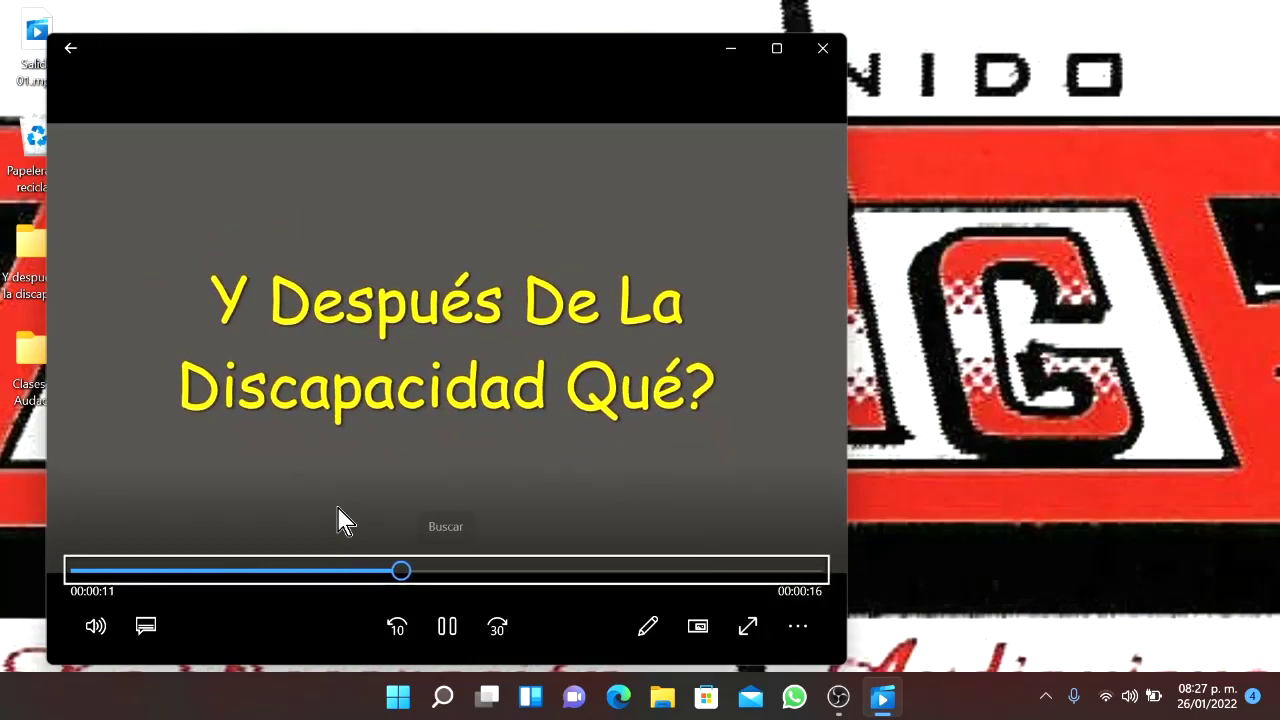
pyautogui.press('Tab')
pyautogui.press('Tab')
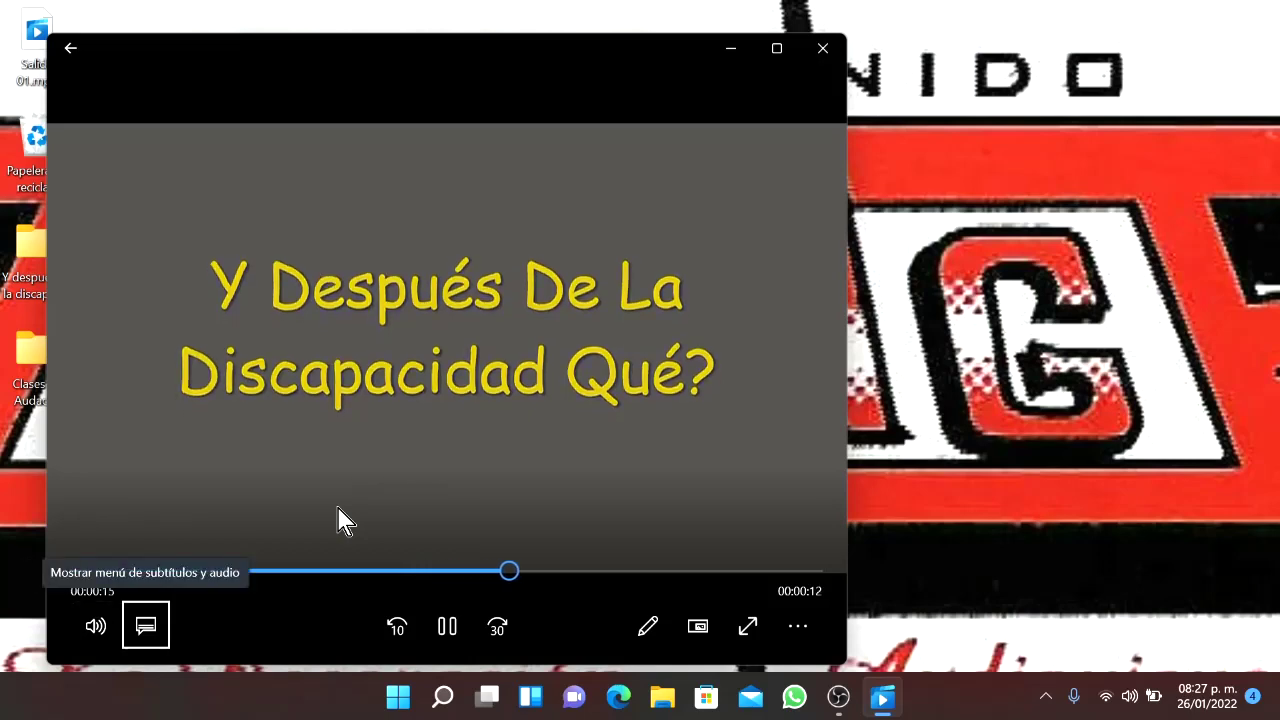
# - Minimize the video player and go through the desktop icons while the video keeps playing, ending on the Y después de la discapacidad que folder
pyautogui.press('super+Down')
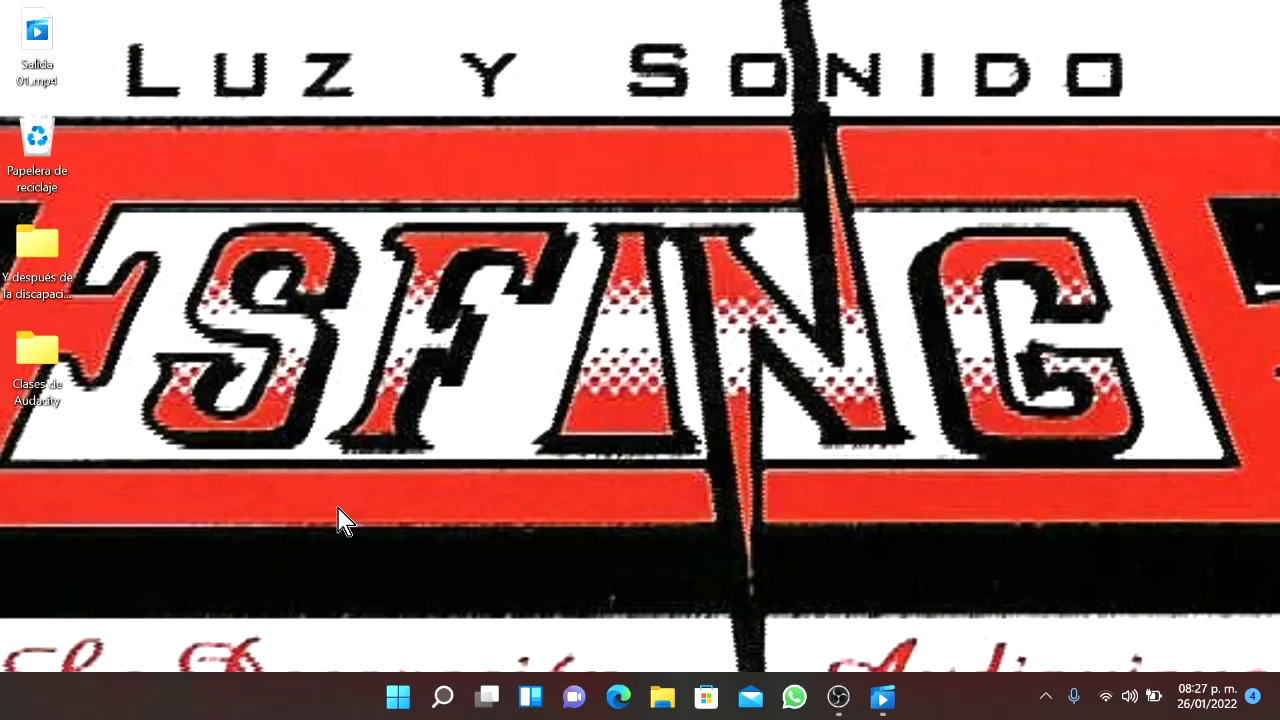
pyautogui.press('Down')
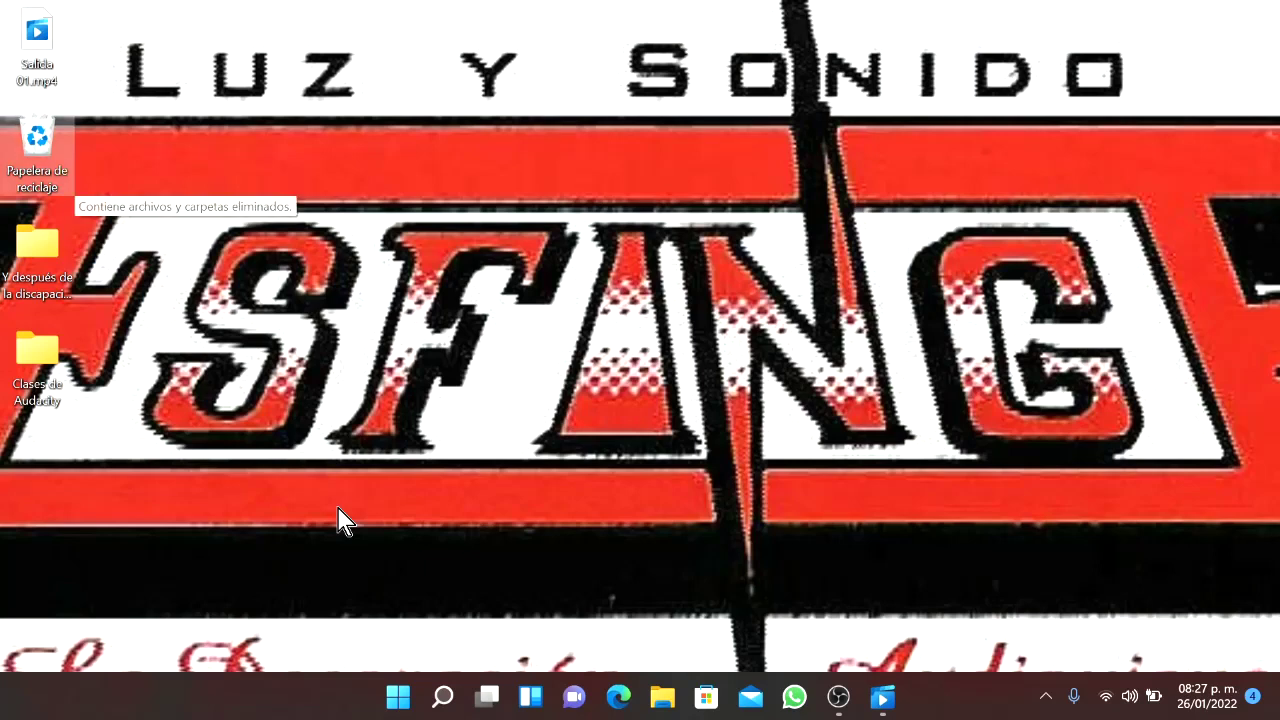
pyautogui.press('Down')
pyautogui.press('Down')
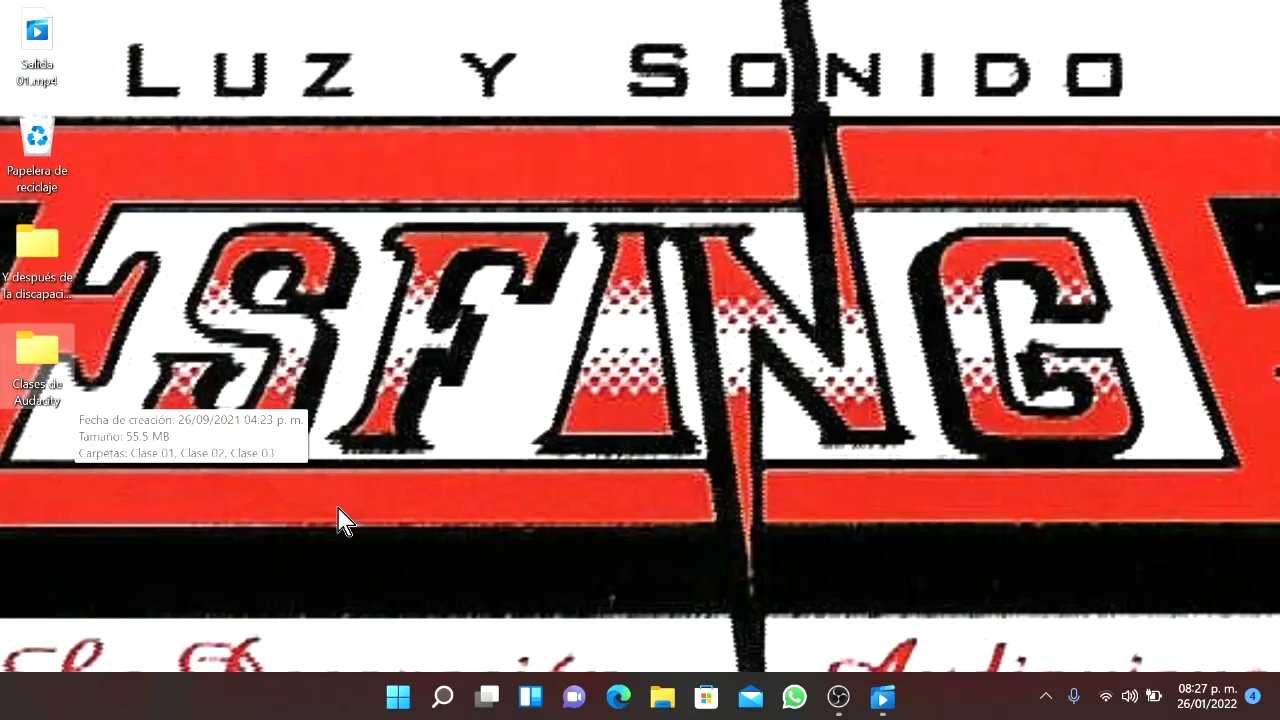
pyautogui.press('Up')
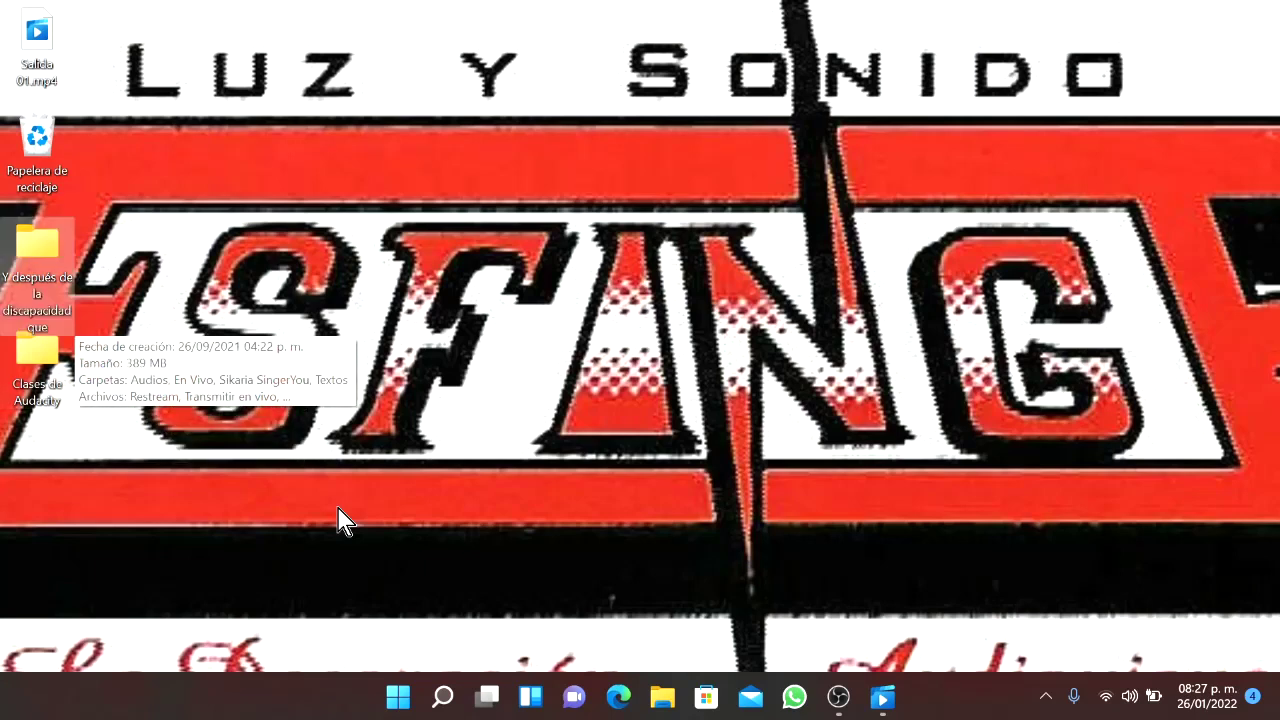